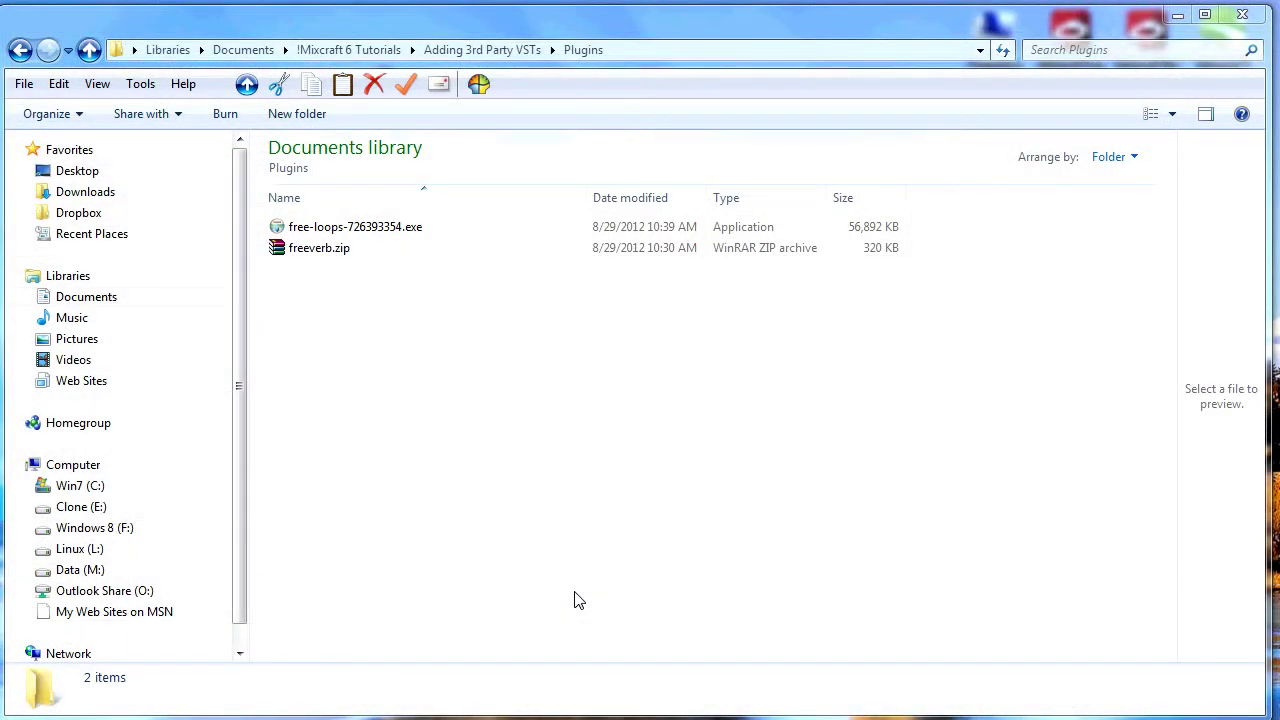
# Step: Extract freeverb.zip into a new freeverb folder and open it to show FreeverbToo.dll
pyautogui.click(342, 254)
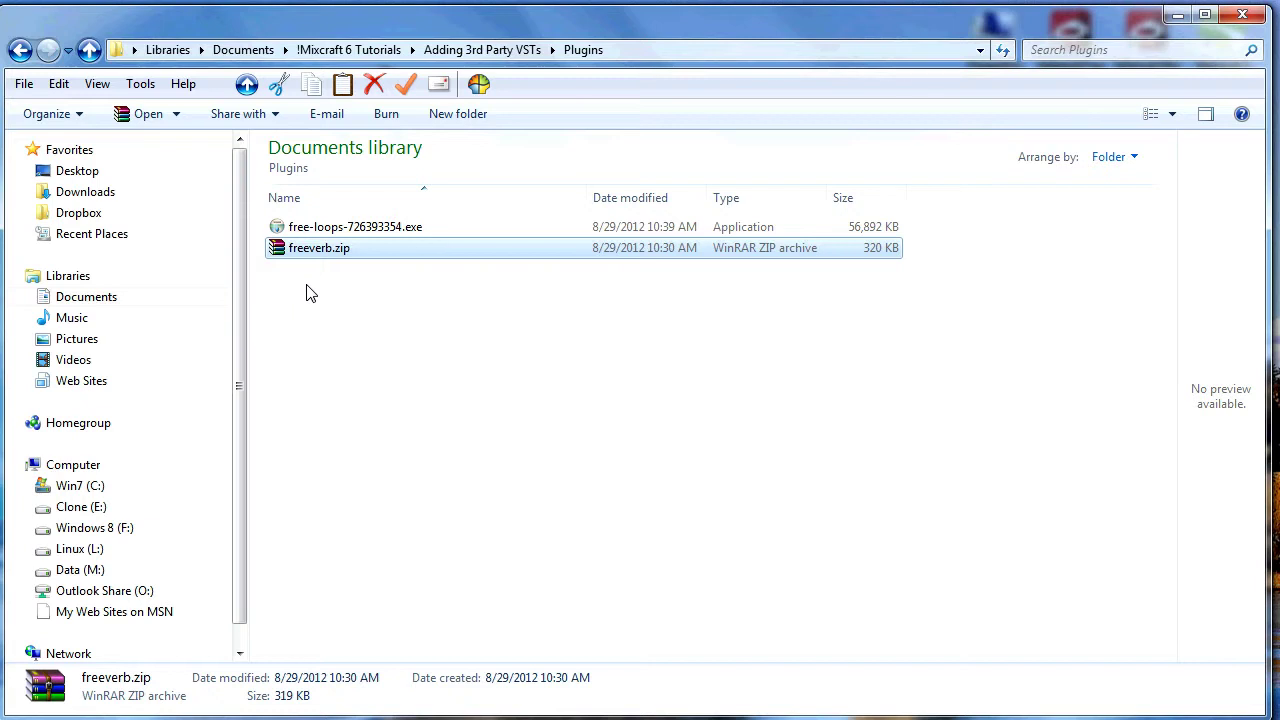
pyautogui.rightClick(311, 256)
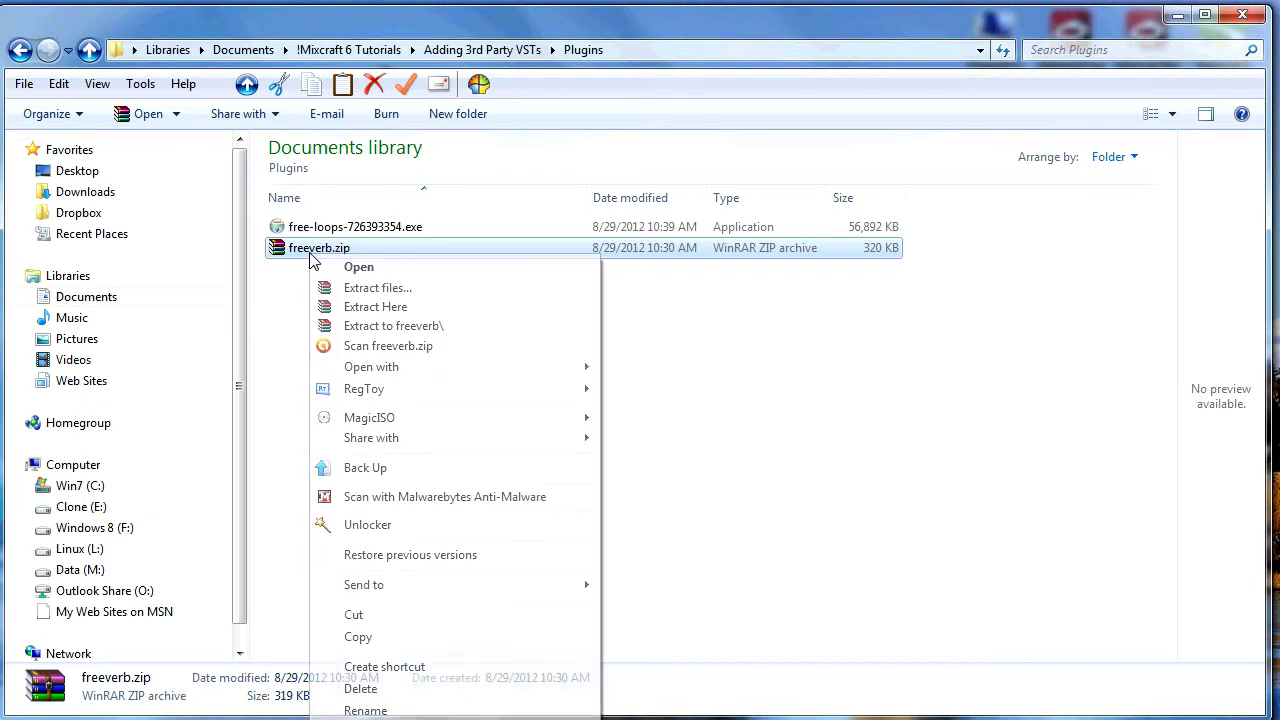
pyautogui.click(455, 326)
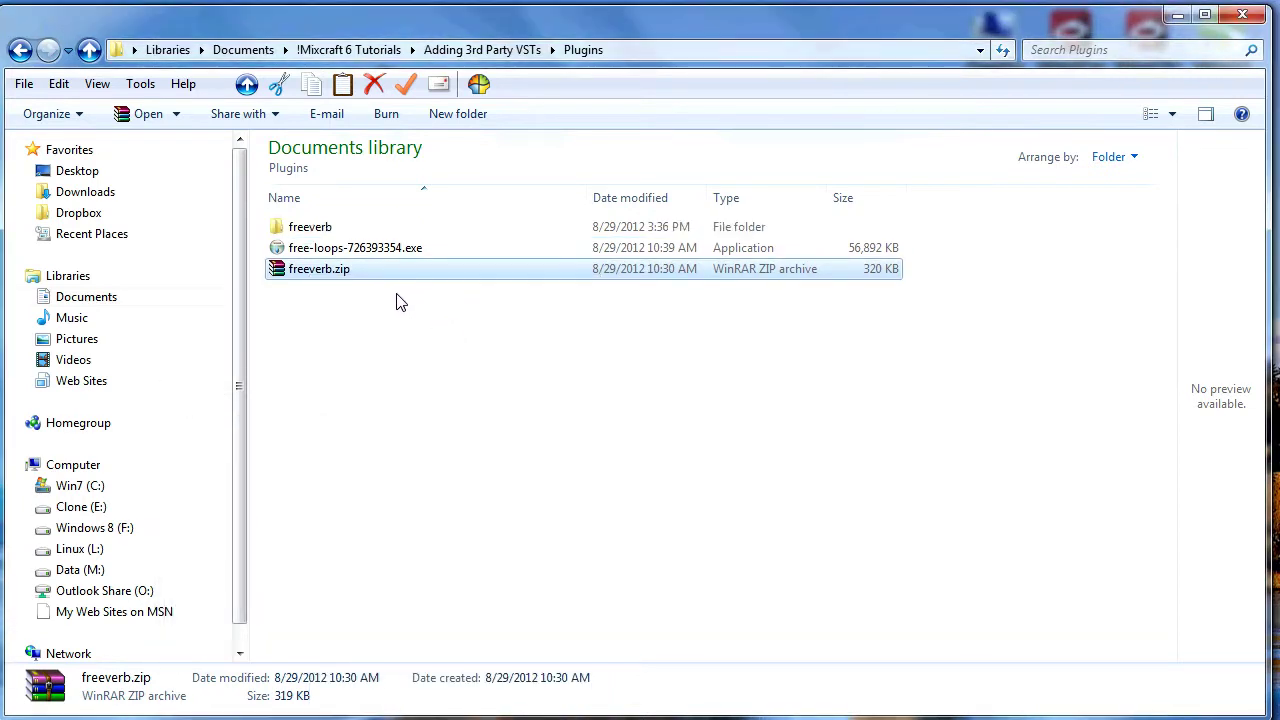
pyautogui.doubleClick(310, 227)
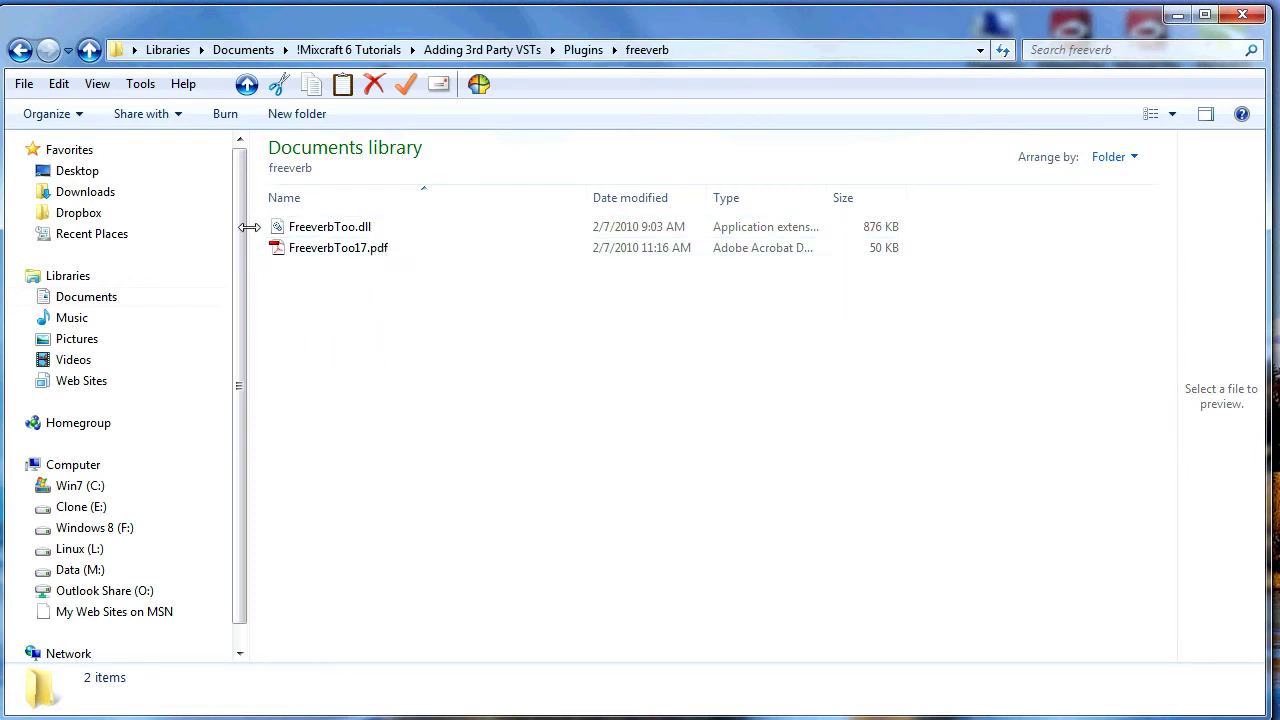
# Step: Copy the freeverb folder from Plugins and browse to C:\Program Files (x86)
pyautogui.click(246, 84)
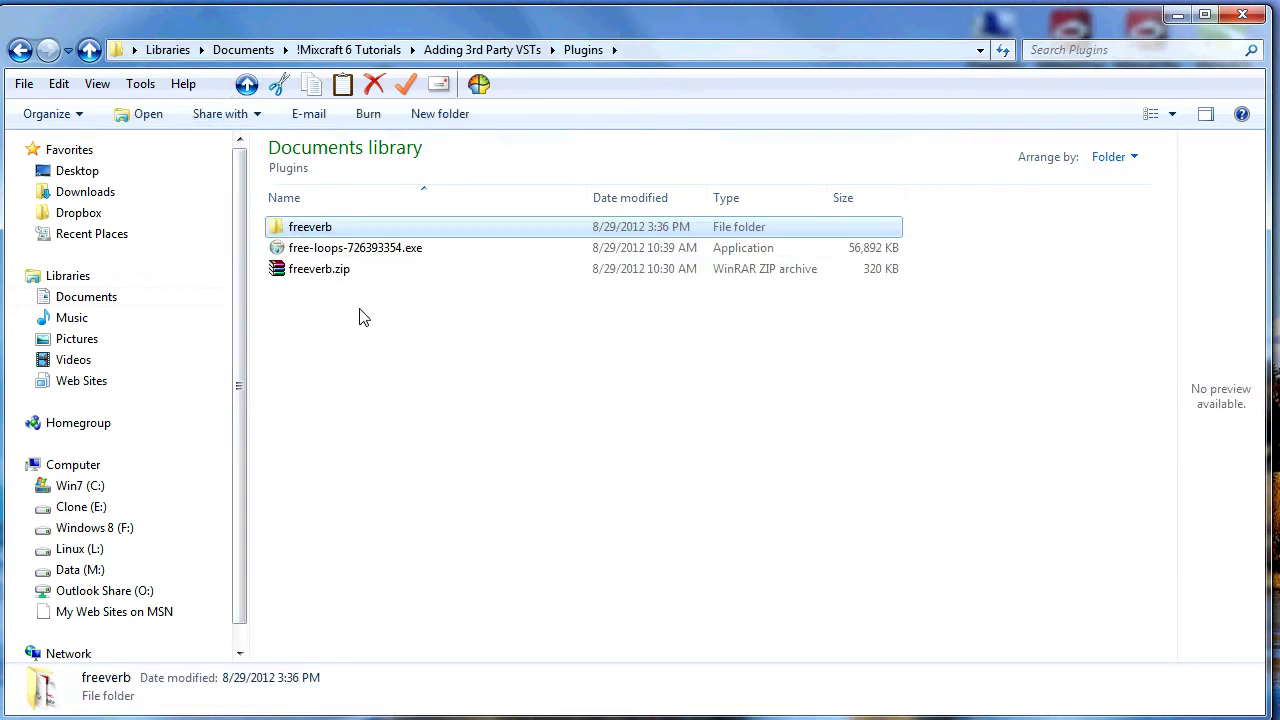
pyautogui.rightClick(320, 229)
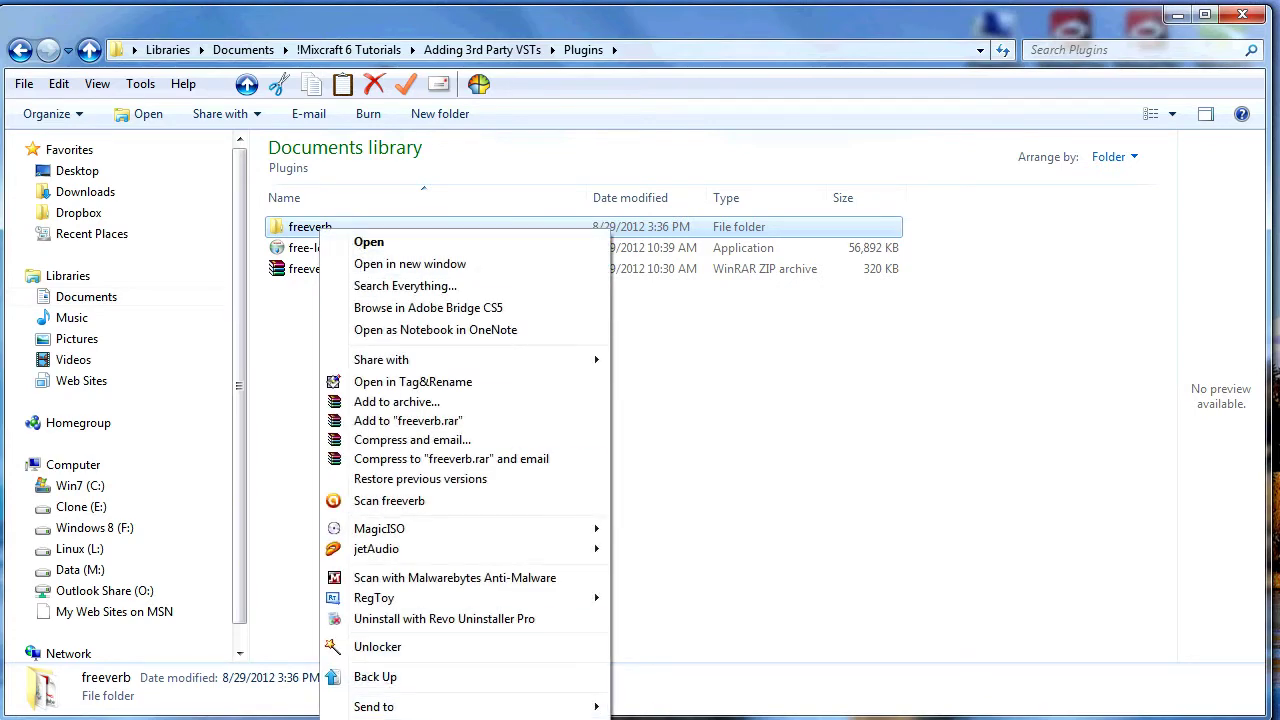
pyautogui.press('Escape')
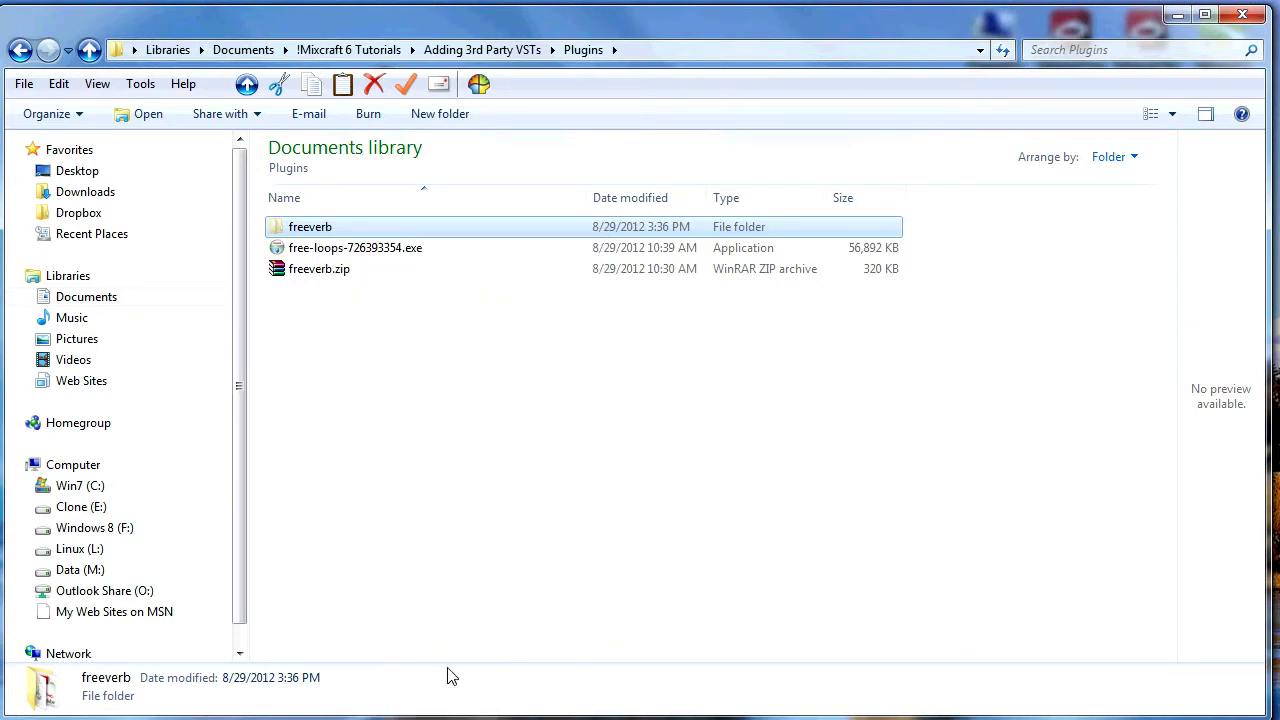
pyautogui.click(1178, 15)
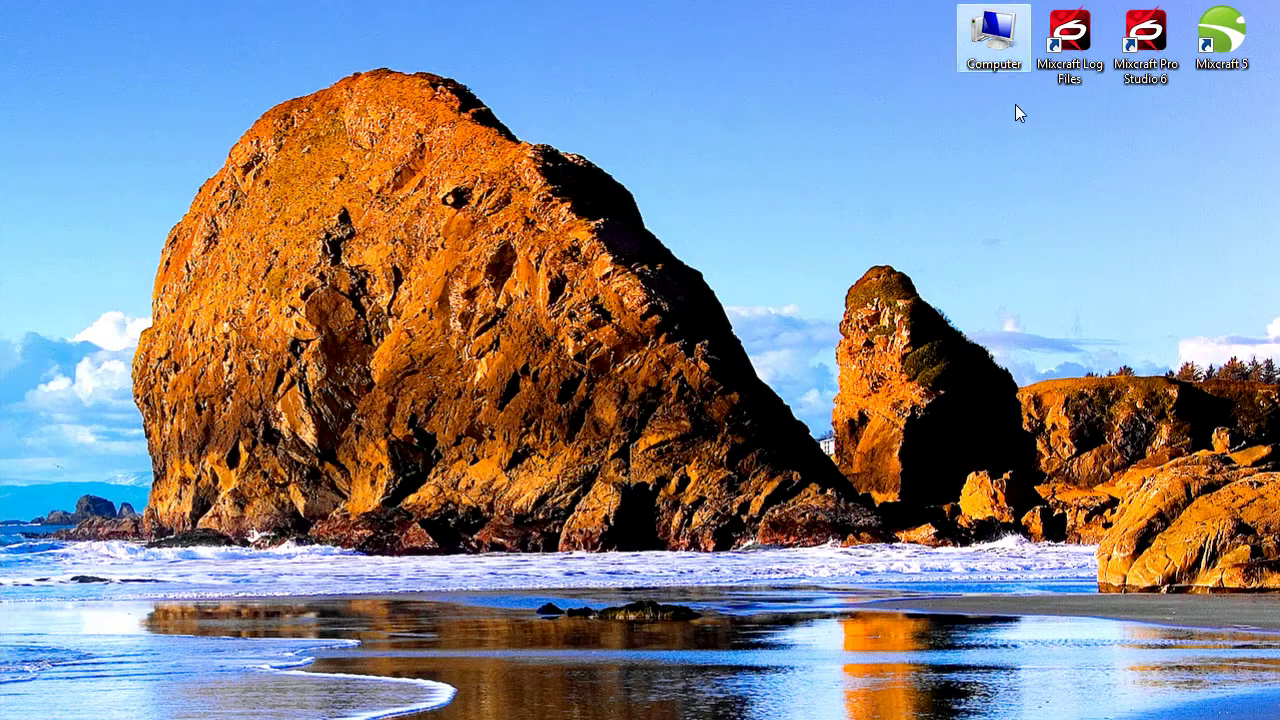
pyautogui.doubleClick(993, 40)
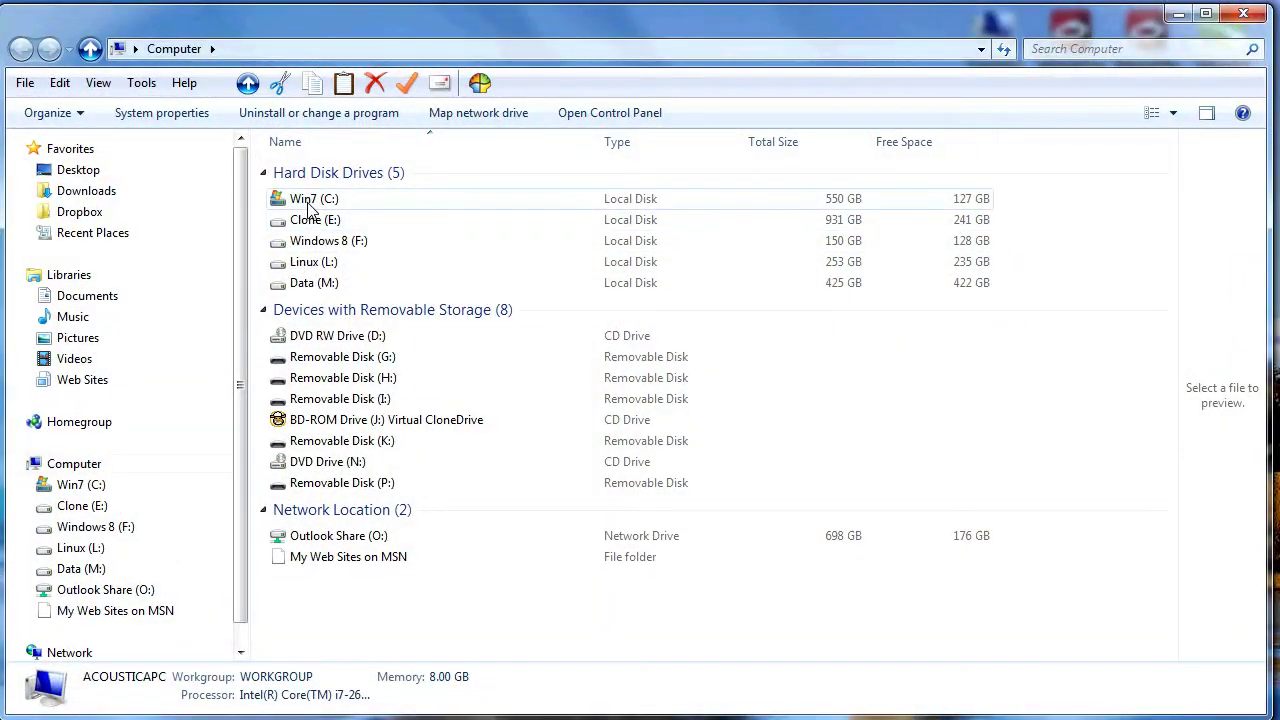
pyautogui.moveTo(312, 210)
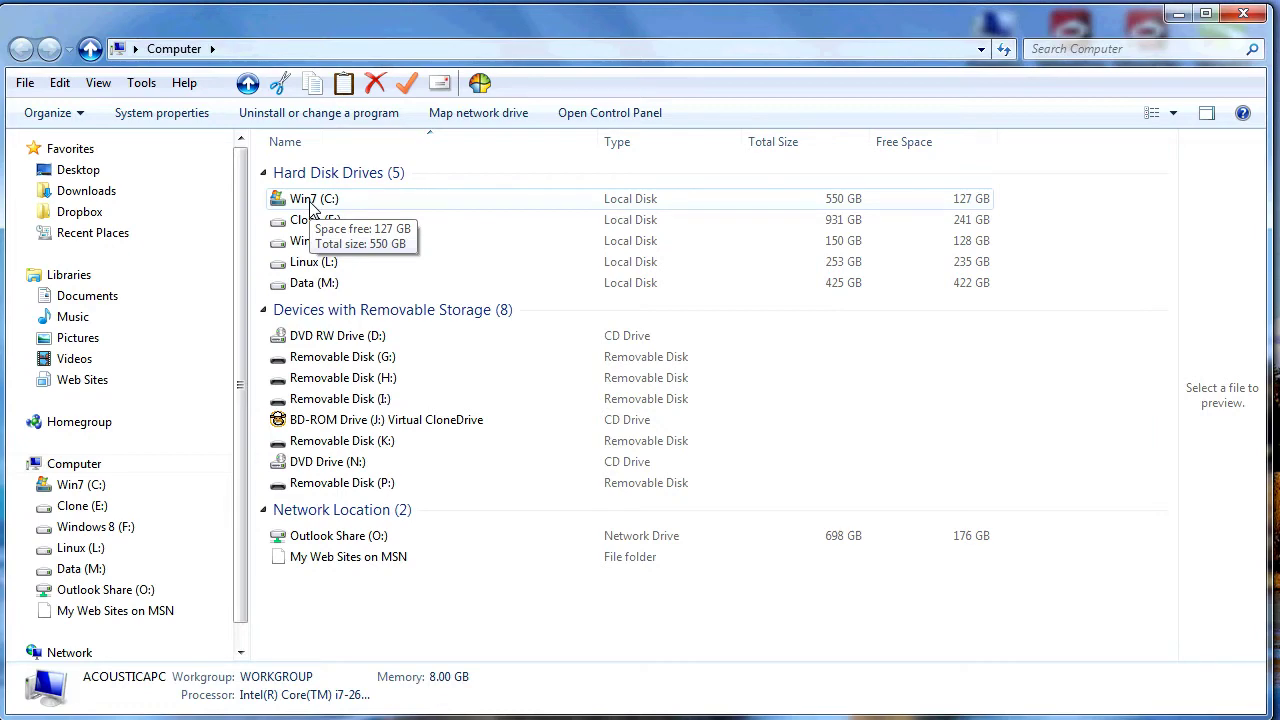
pyautogui.doubleClick(312, 205)
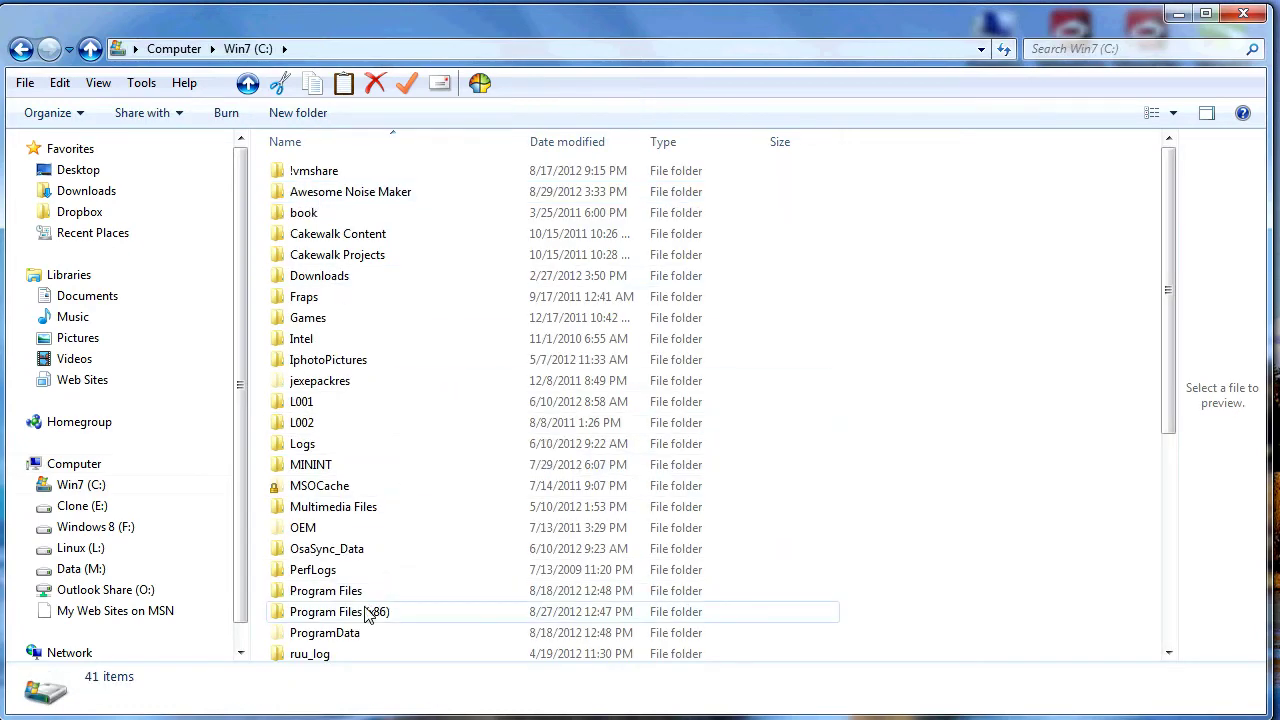
pyautogui.doubleClick(366, 612)
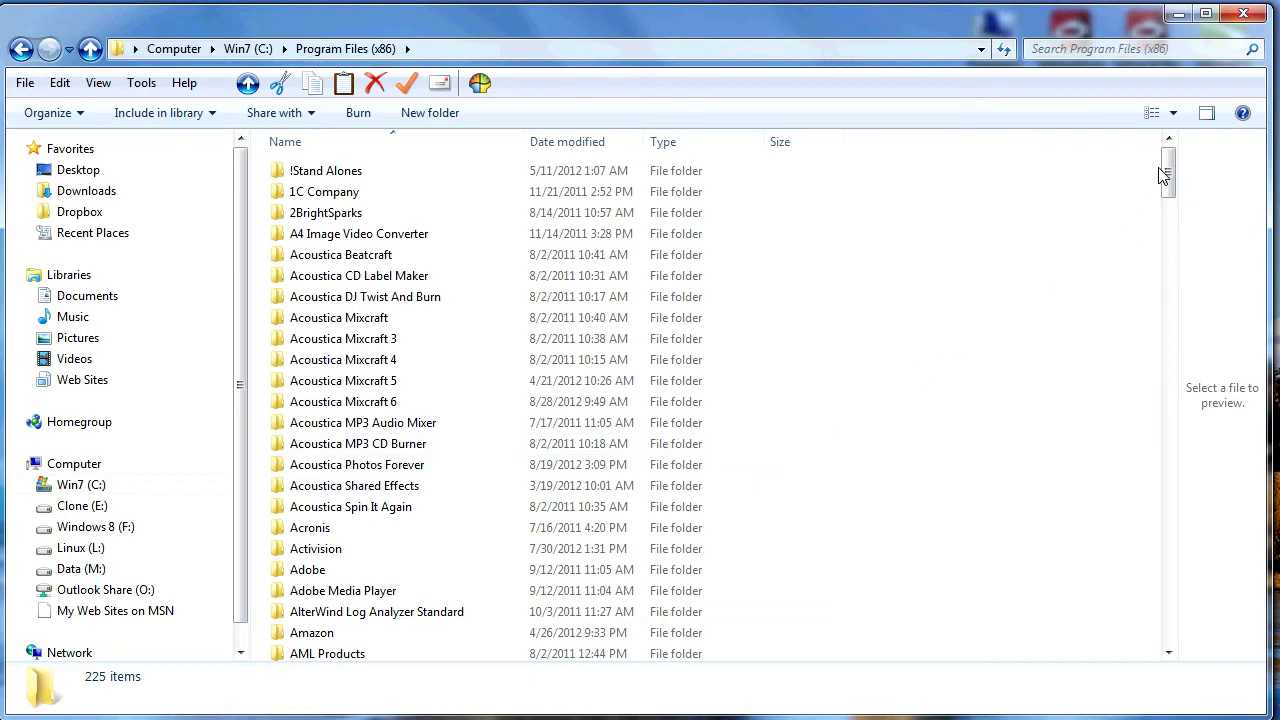
pyautogui.moveTo(1163, 175); pyautogui.dragTo(1169, 571)
# Step: Paste the freeverb folder into C:\Program Files (x86)\VST and check its contents
pyautogui.click(323, 482)
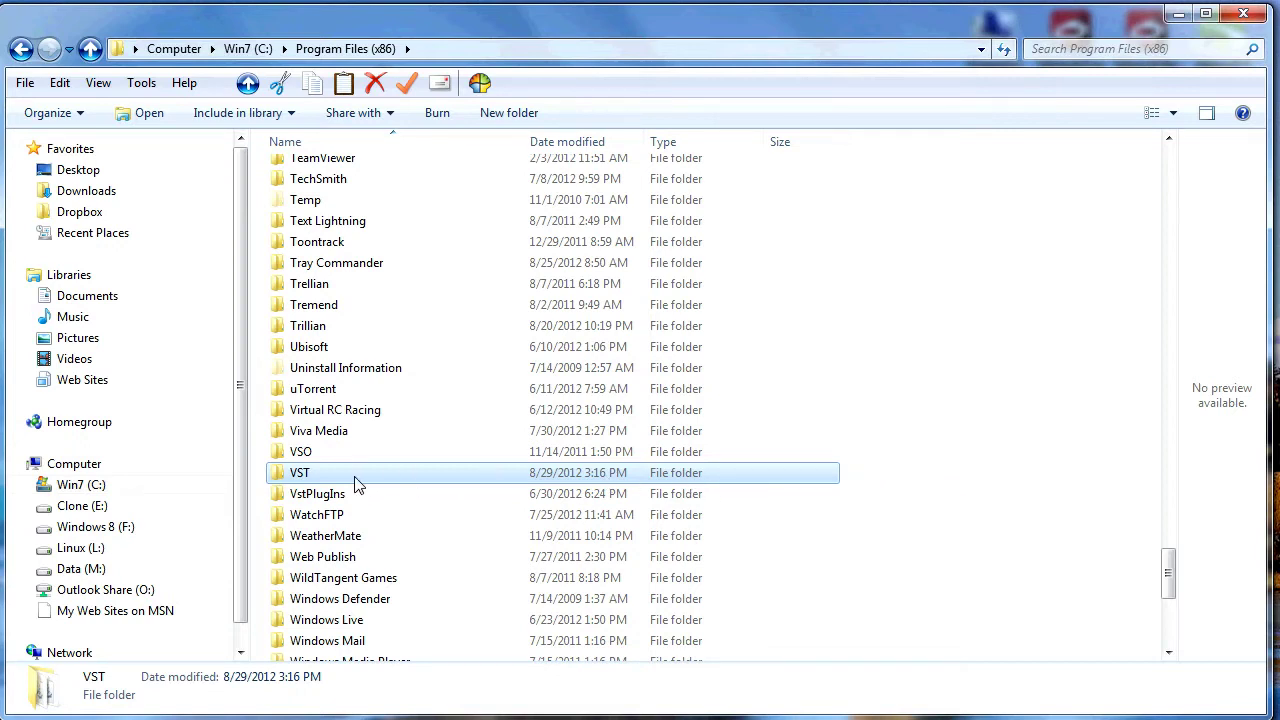
pyautogui.moveTo(347, 484)
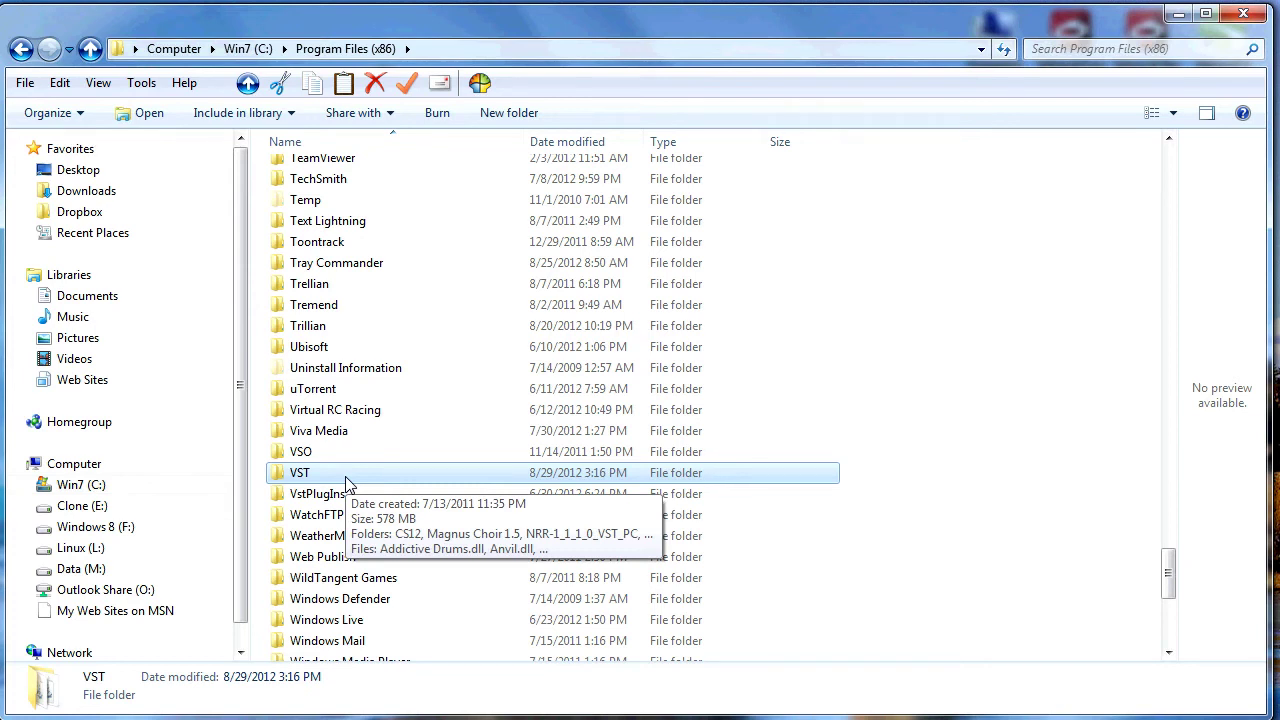
pyautogui.doubleClick(347, 478)
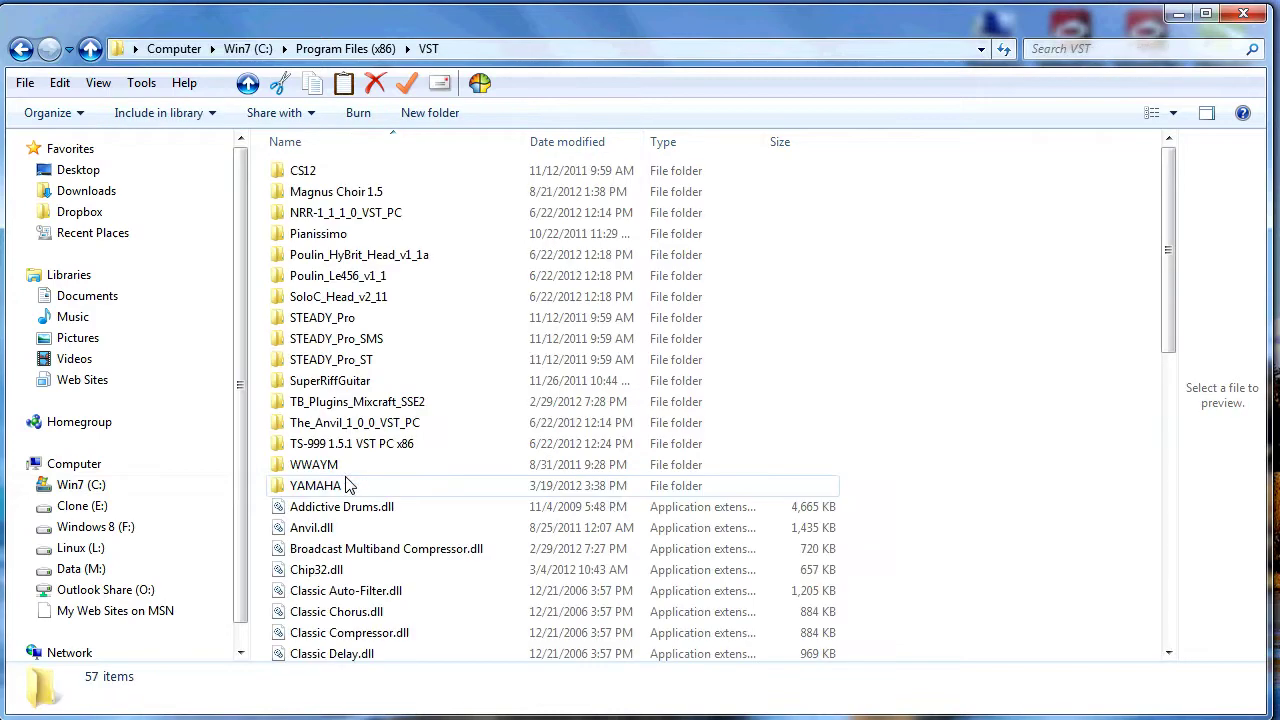
pyautogui.rightClick(975, 214)
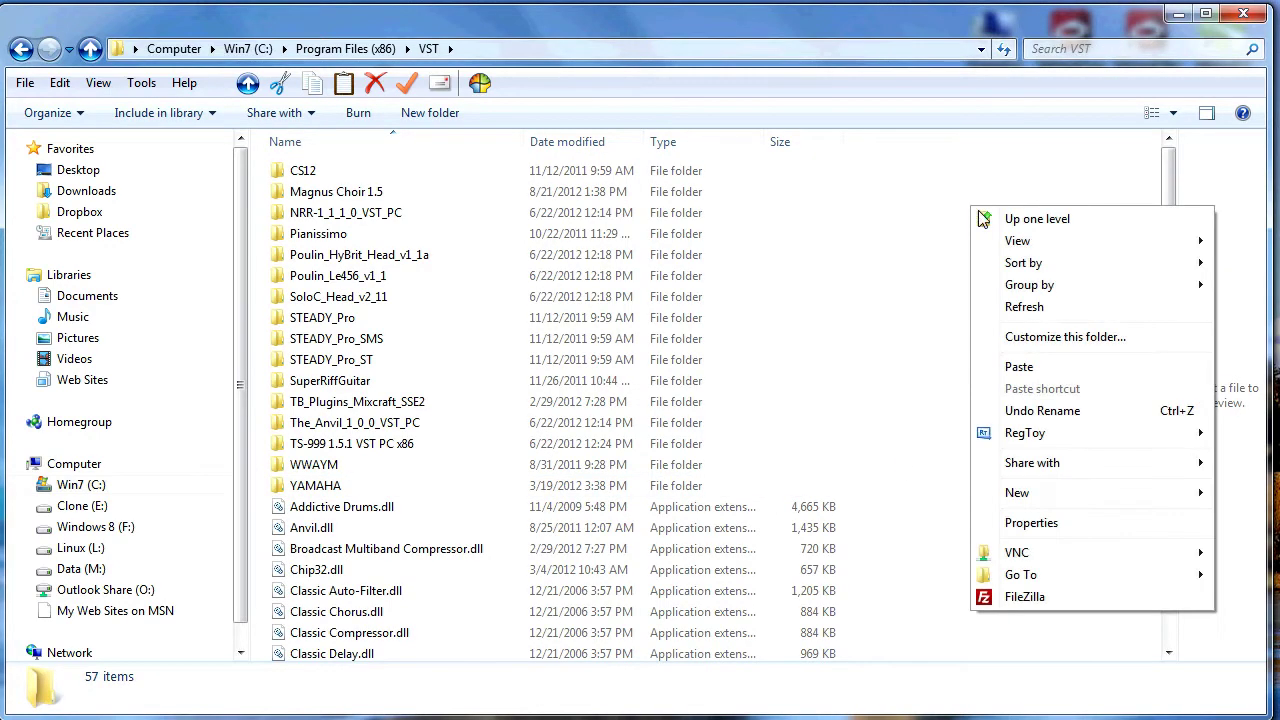
pyautogui.click(1035, 368)
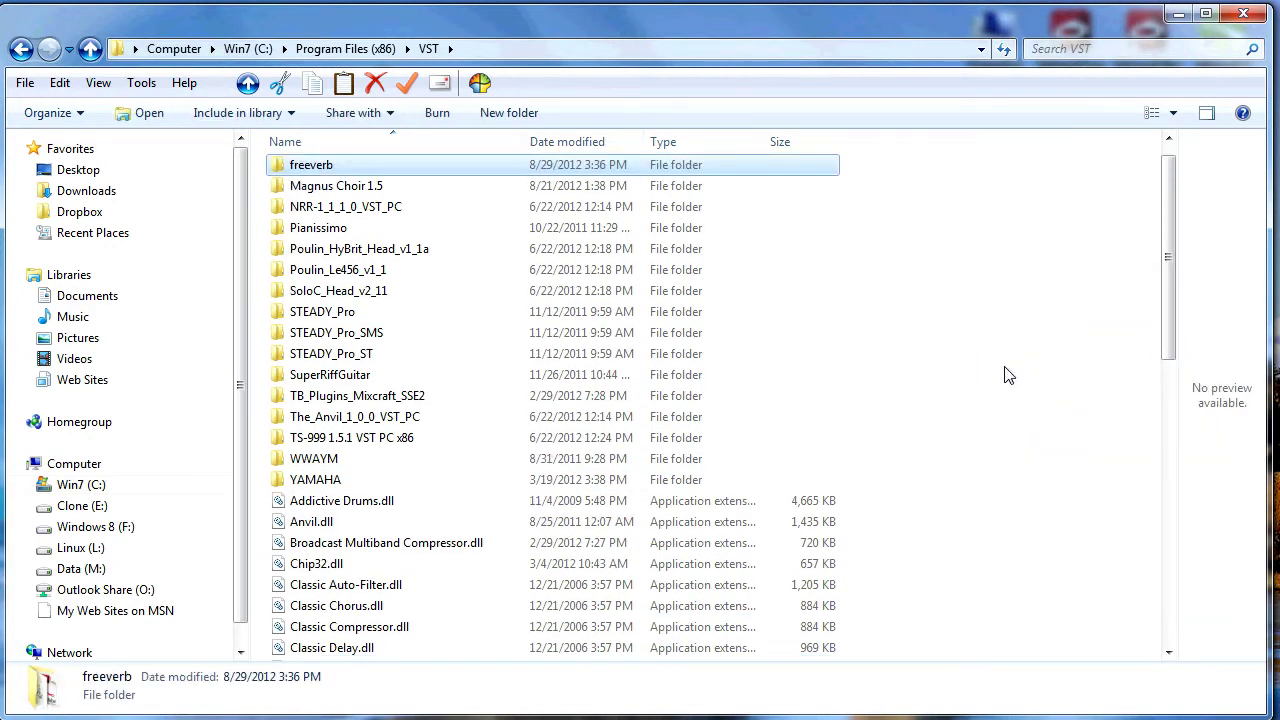
pyautogui.doubleClick(330, 167)
pyautogui.click(247, 85)
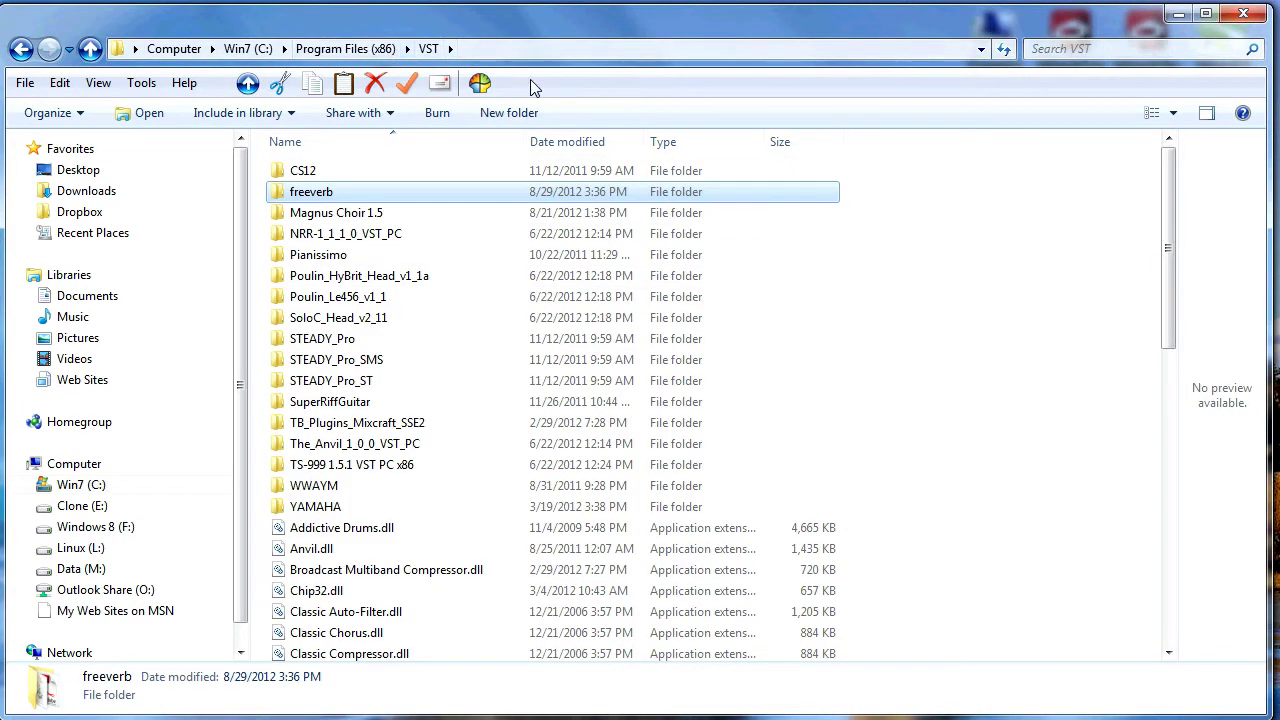
pyautogui.click(1180, 16)
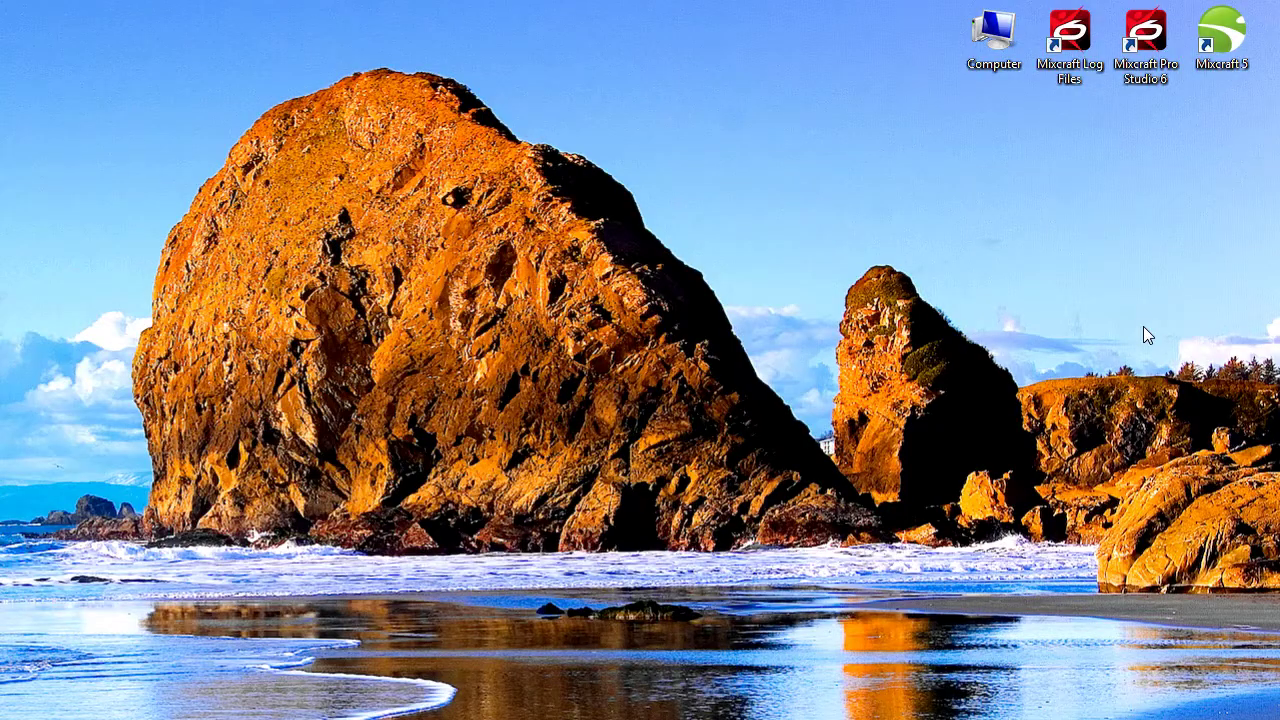
# Step: Launch Mixcraft, build a virtual instrument tracks project, and open Preferences > Plug-Ins
pyautogui.doubleClick(1146, 40)
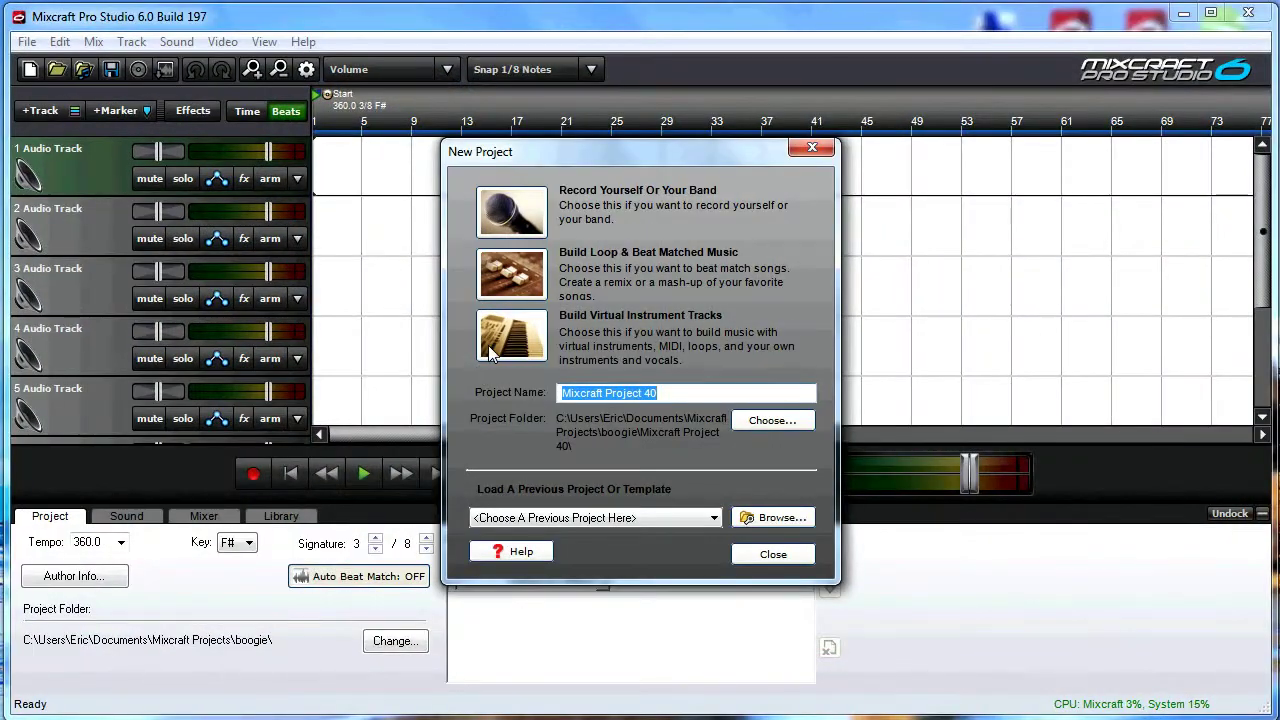
pyautogui.click(511, 335)
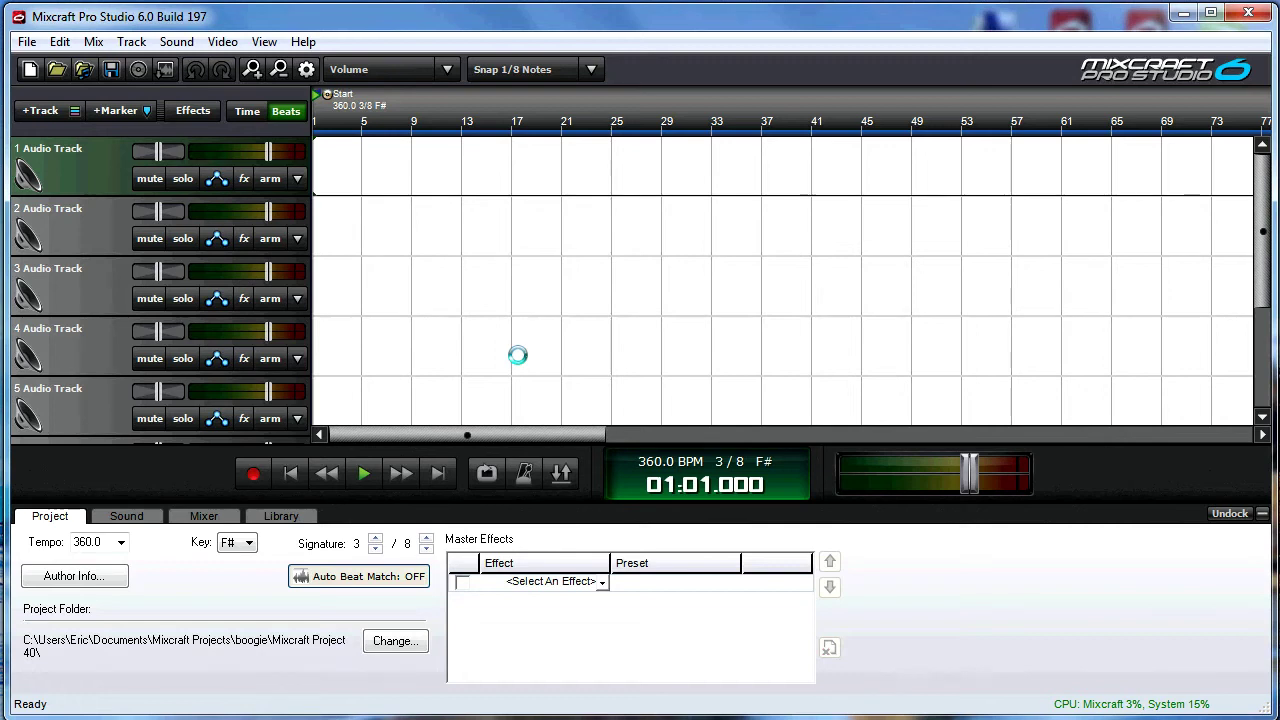
pyautogui.click(312, 69)
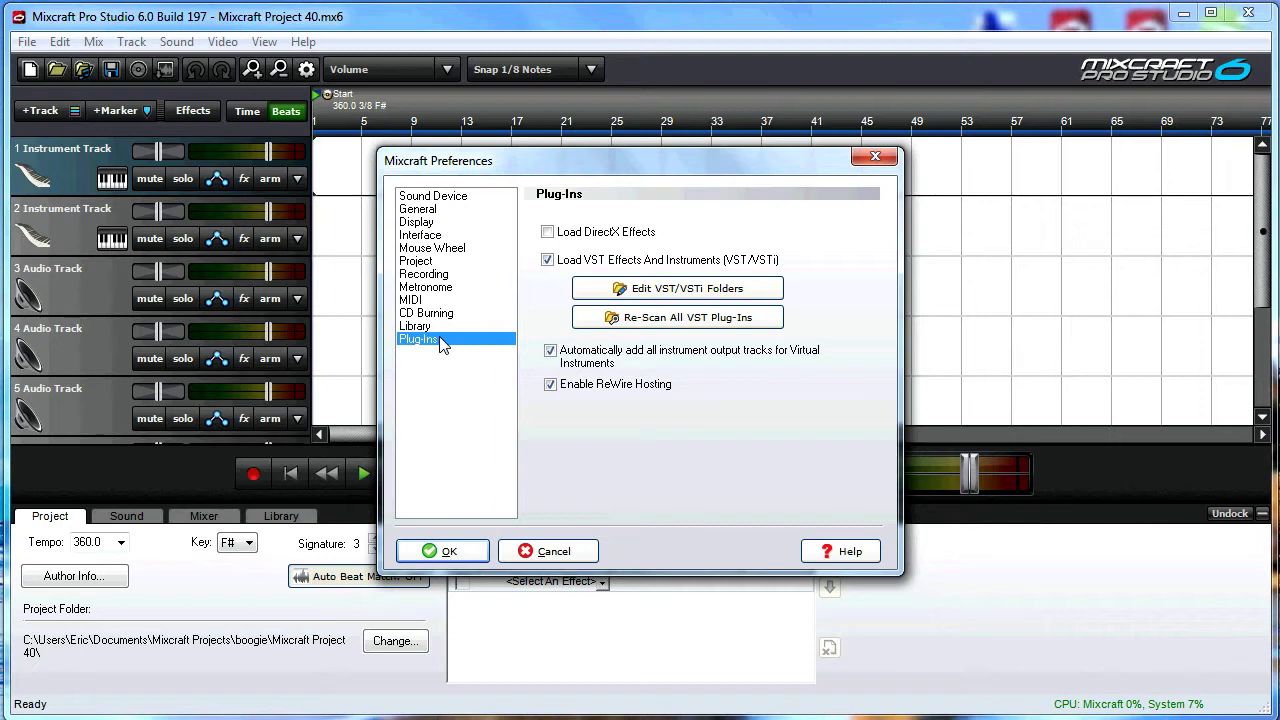
# Step: Add C:\Program Files (x86)\VST\ as an additional VST plug-in folder and save the preferences
pyautogui.click(749, 290)
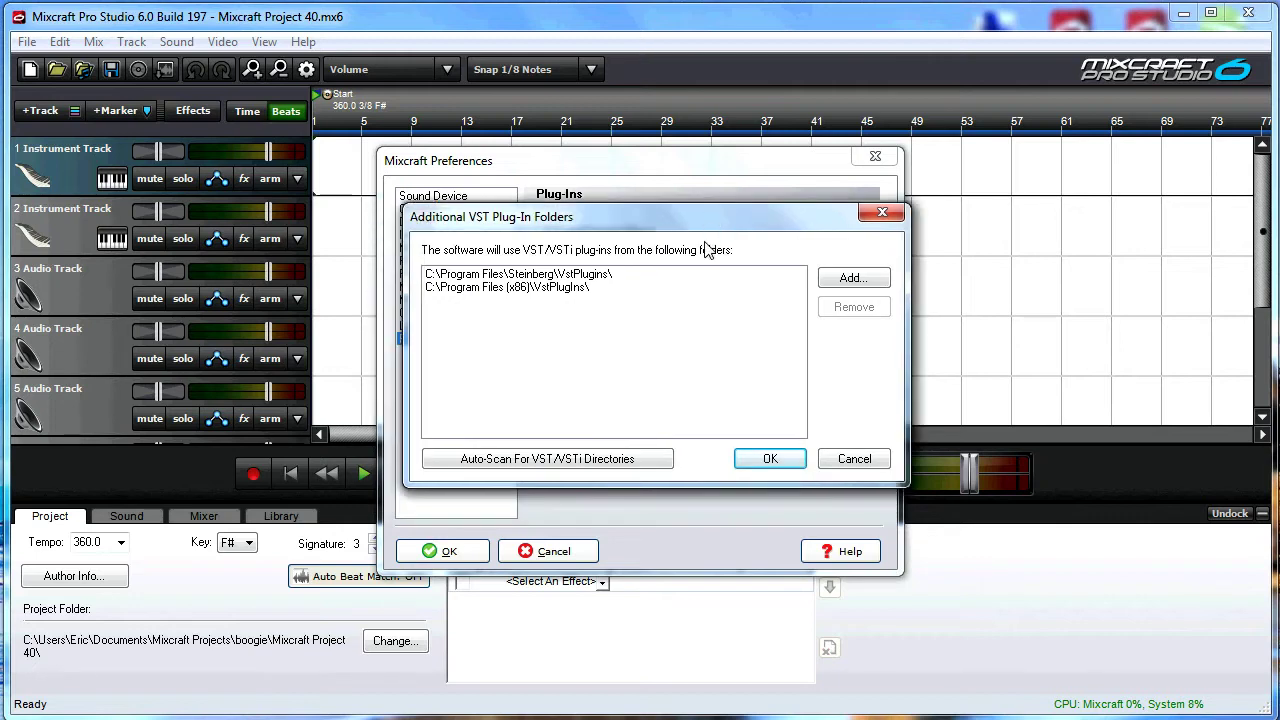
pyautogui.click(848, 277)
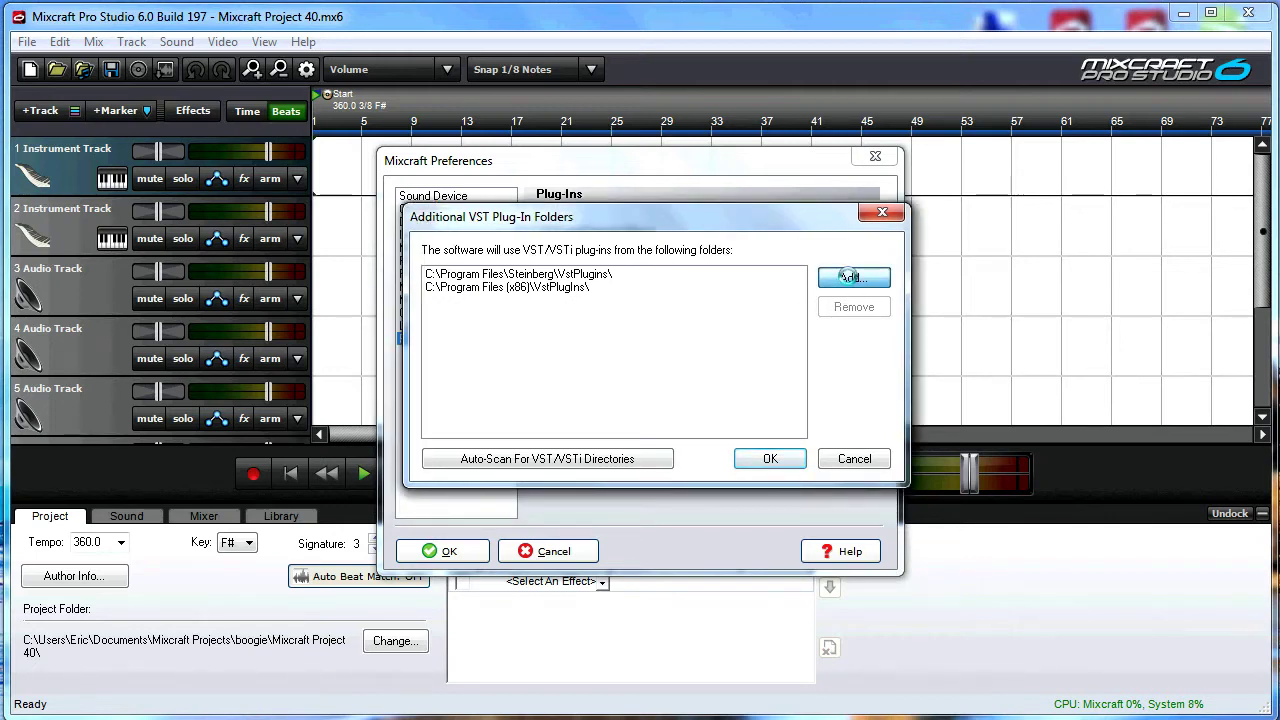
pyautogui.moveTo(403, 370); pyautogui.dragTo(709, 211)
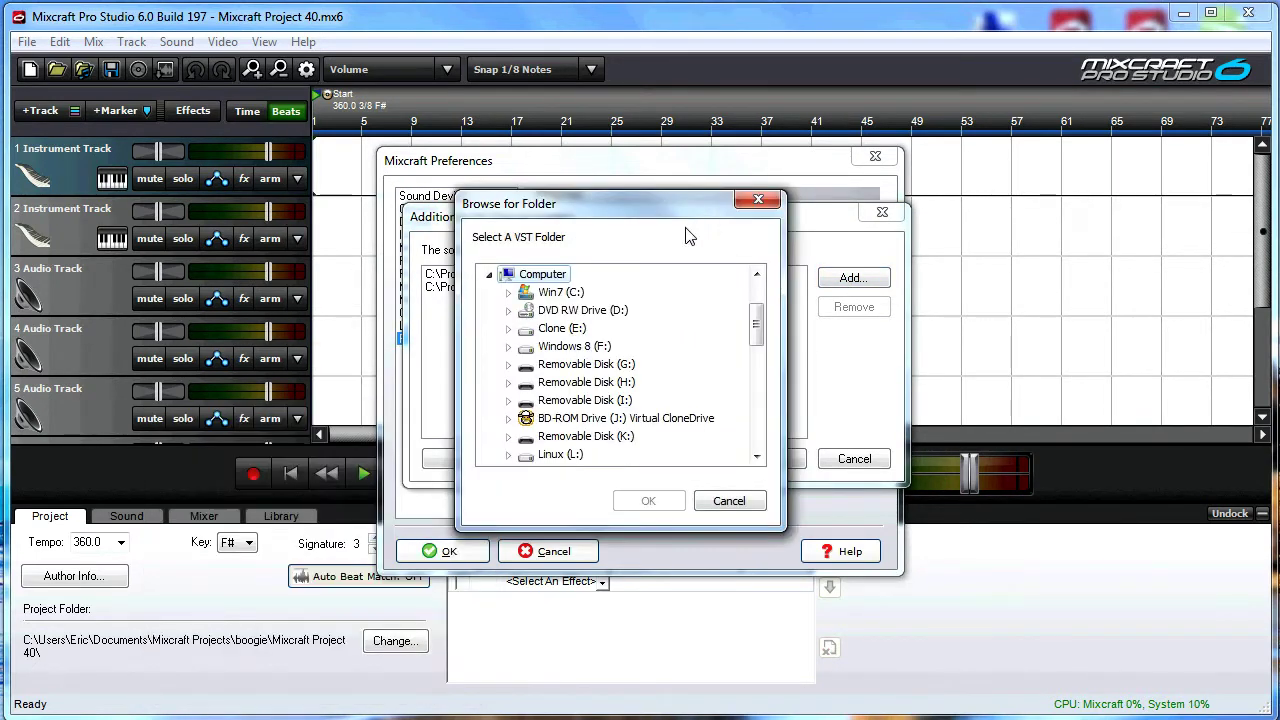
pyautogui.click(508, 292)
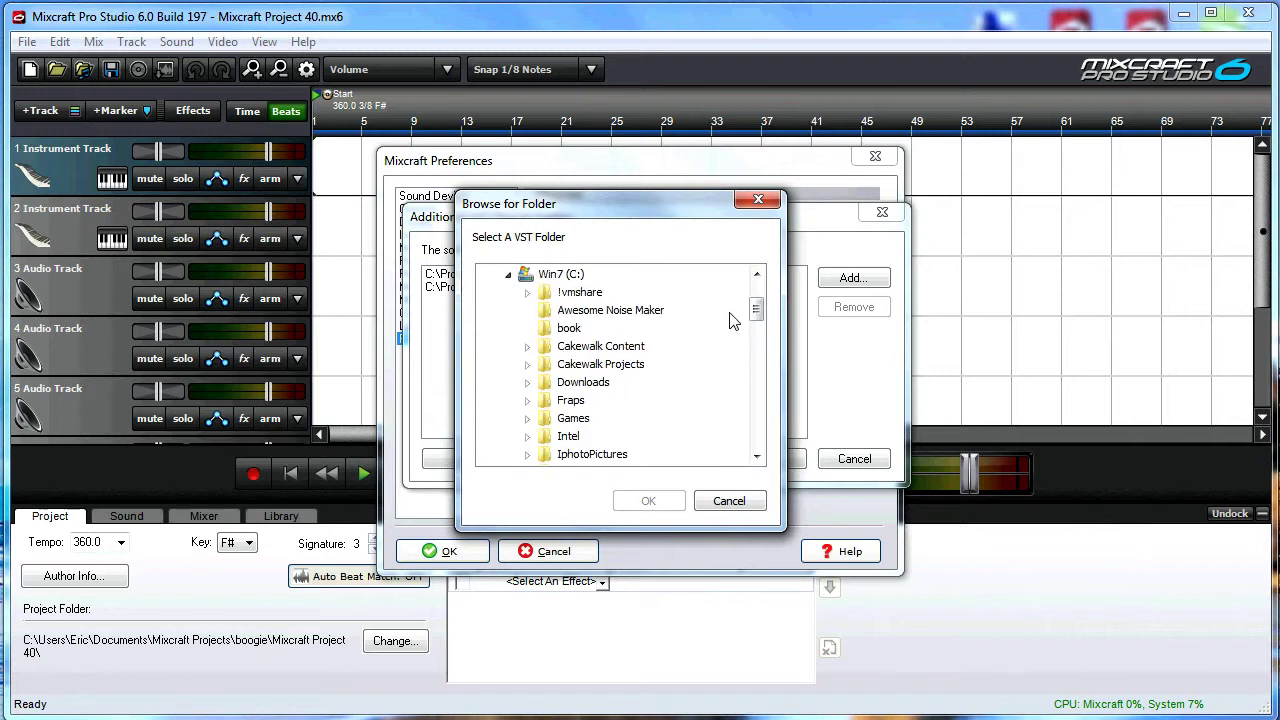
pyautogui.moveTo(756, 311); pyautogui.dragTo(759, 356)
pyautogui.click(529, 384)
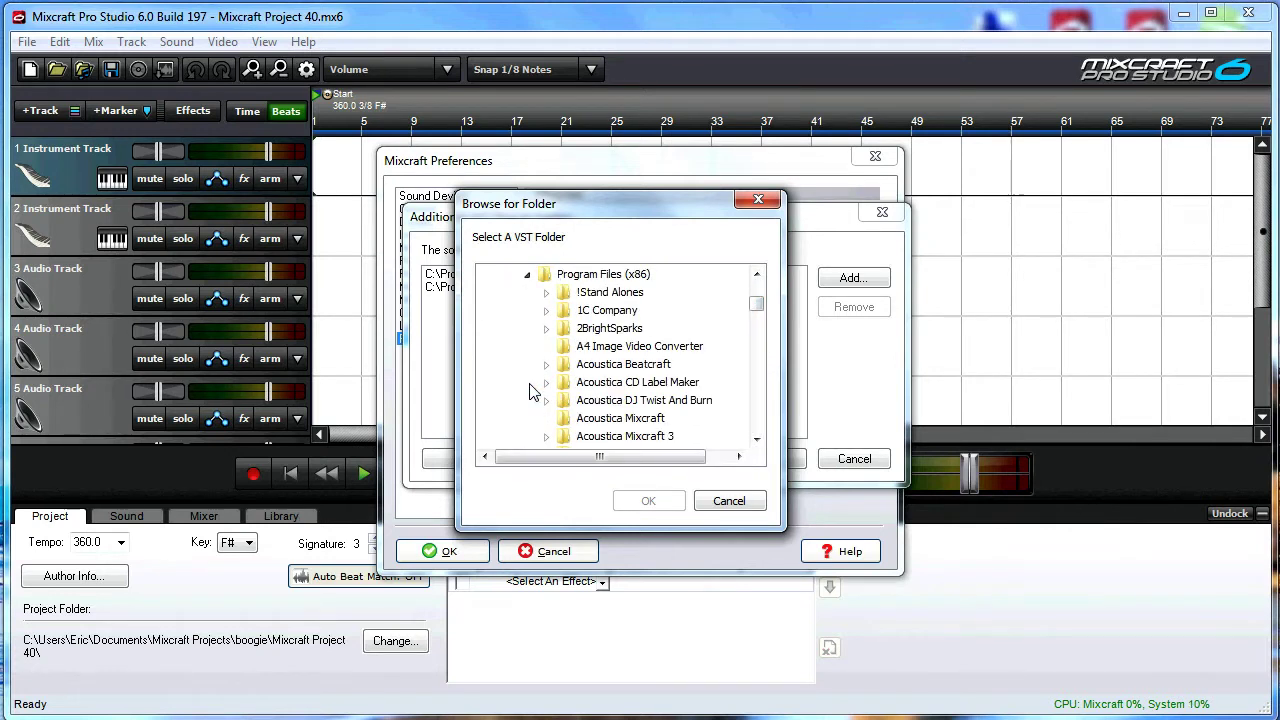
pyautogui.moveTo(757, 304); pyautogui.dragTo(770, 398)
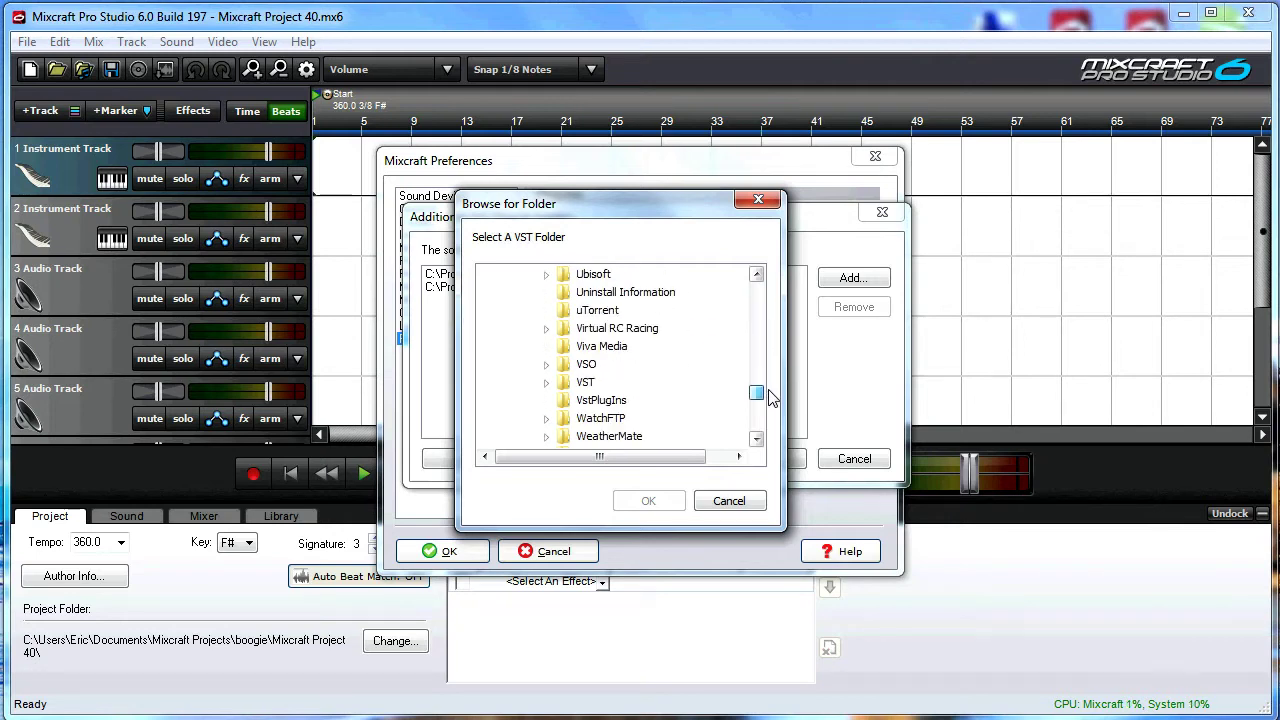
pyautogui.click(585, 385)
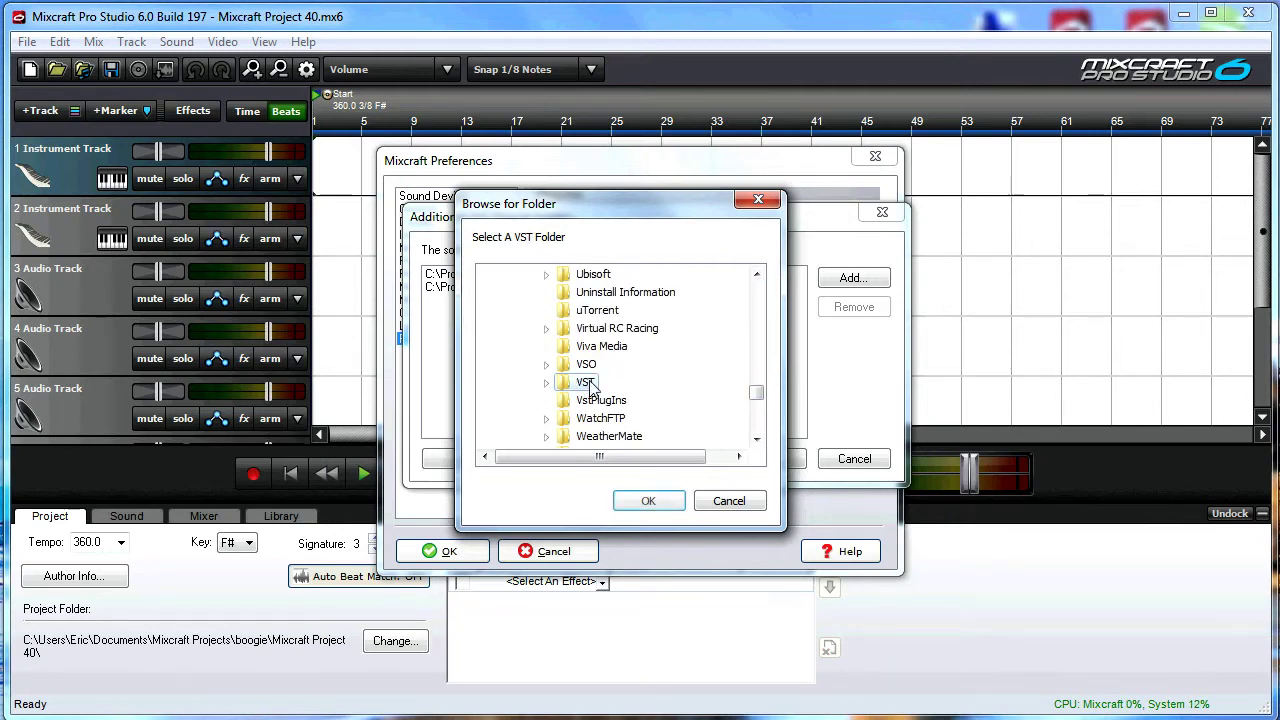
pyautogui.click(648, 503)
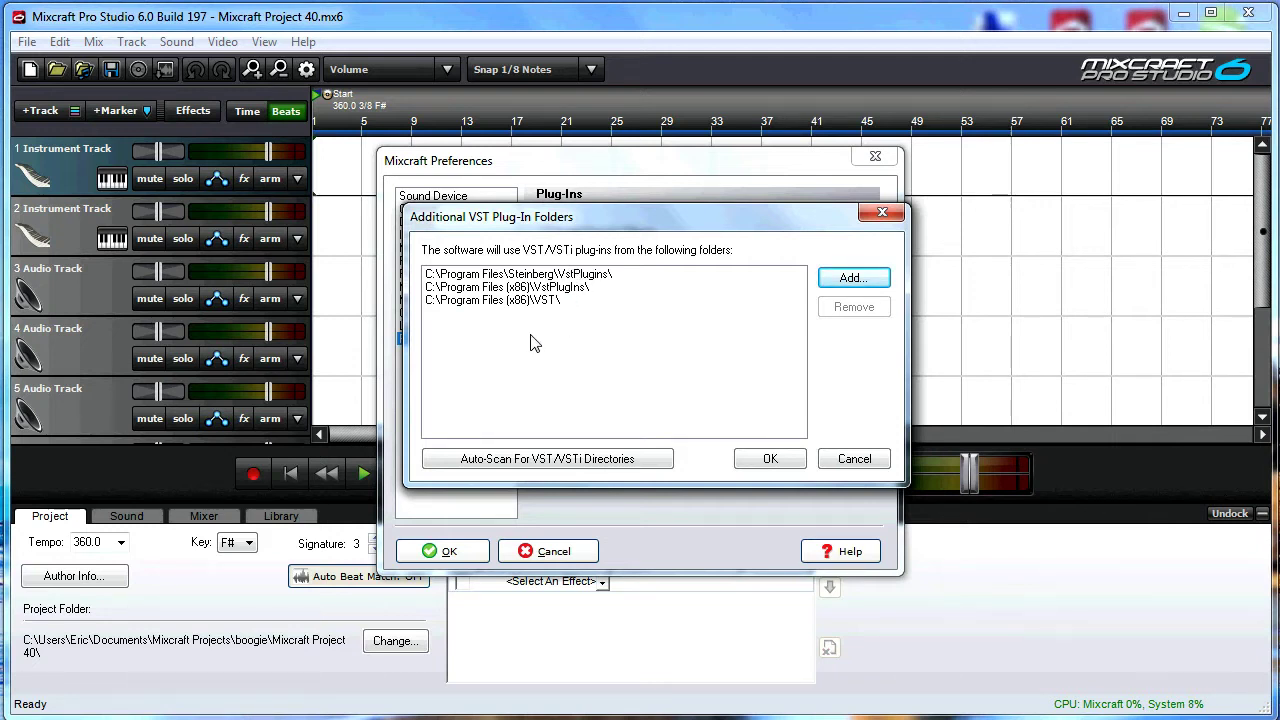
pyautogui.click(764, 464)
pyautogui.click(466, 556)
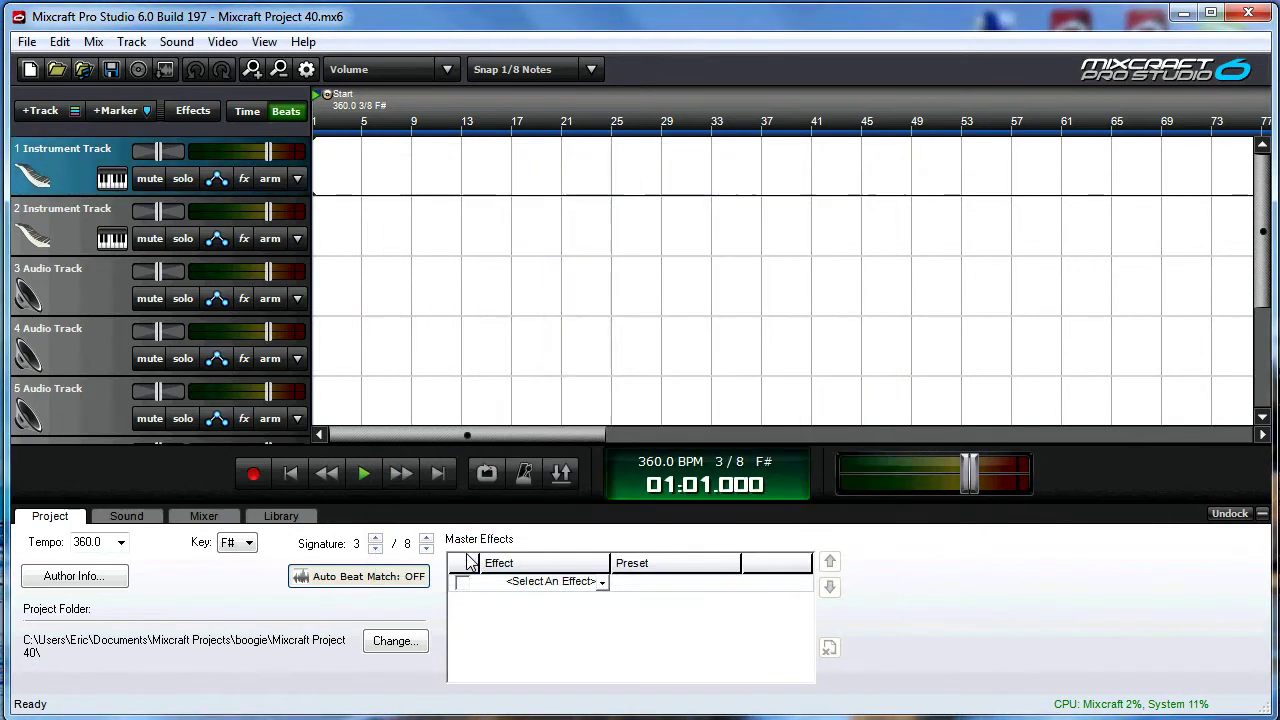
# Step: Load FreeverbToo as Track 3's effect and open its settings window
pyautogui.click(244, 300)
pyautogui.moveTo(473, 221); pyautogui.dragTo(487, 104)
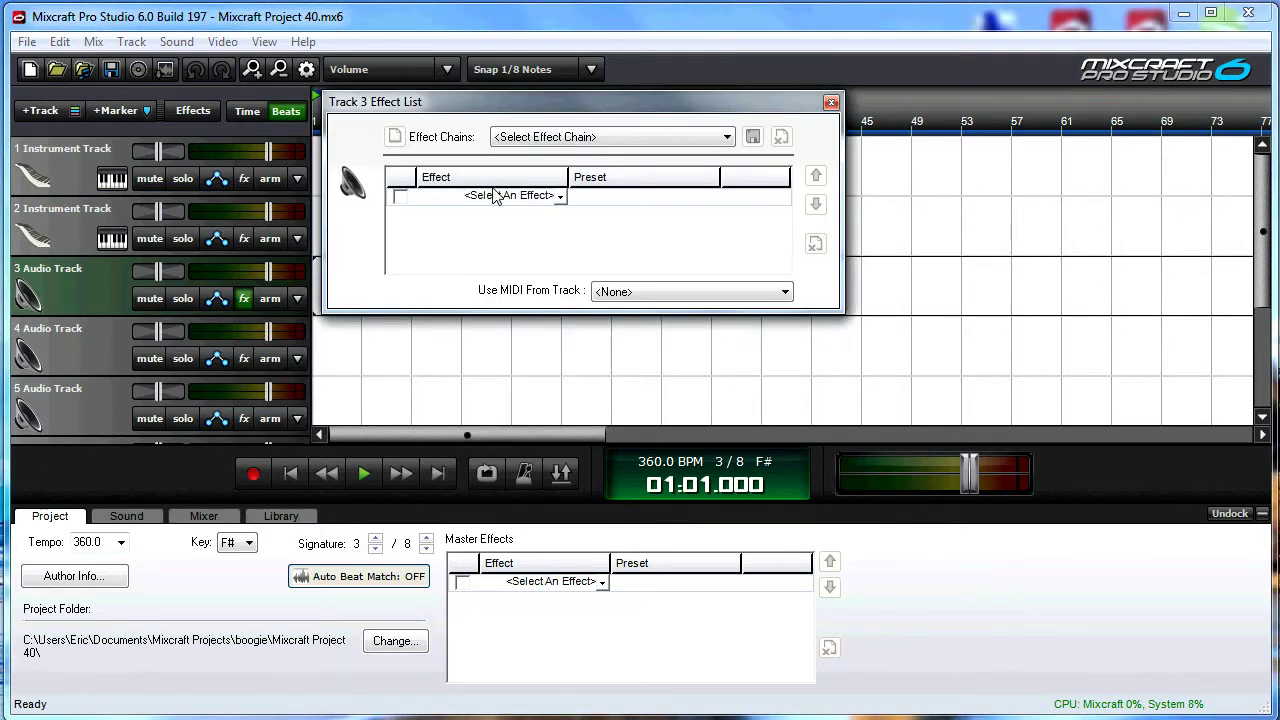
pyautogui.click(519, 197)
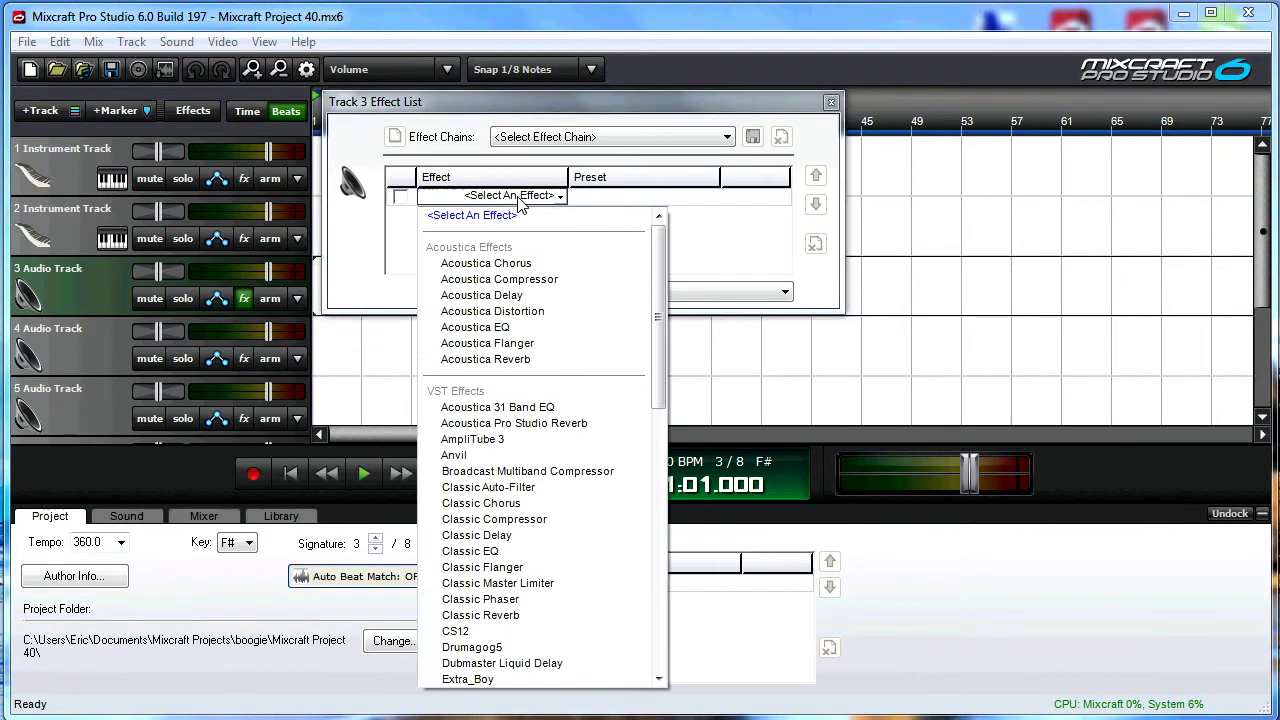
pyautogui.moveTo(657, 257); pyautogui.dragTo(665, 365)
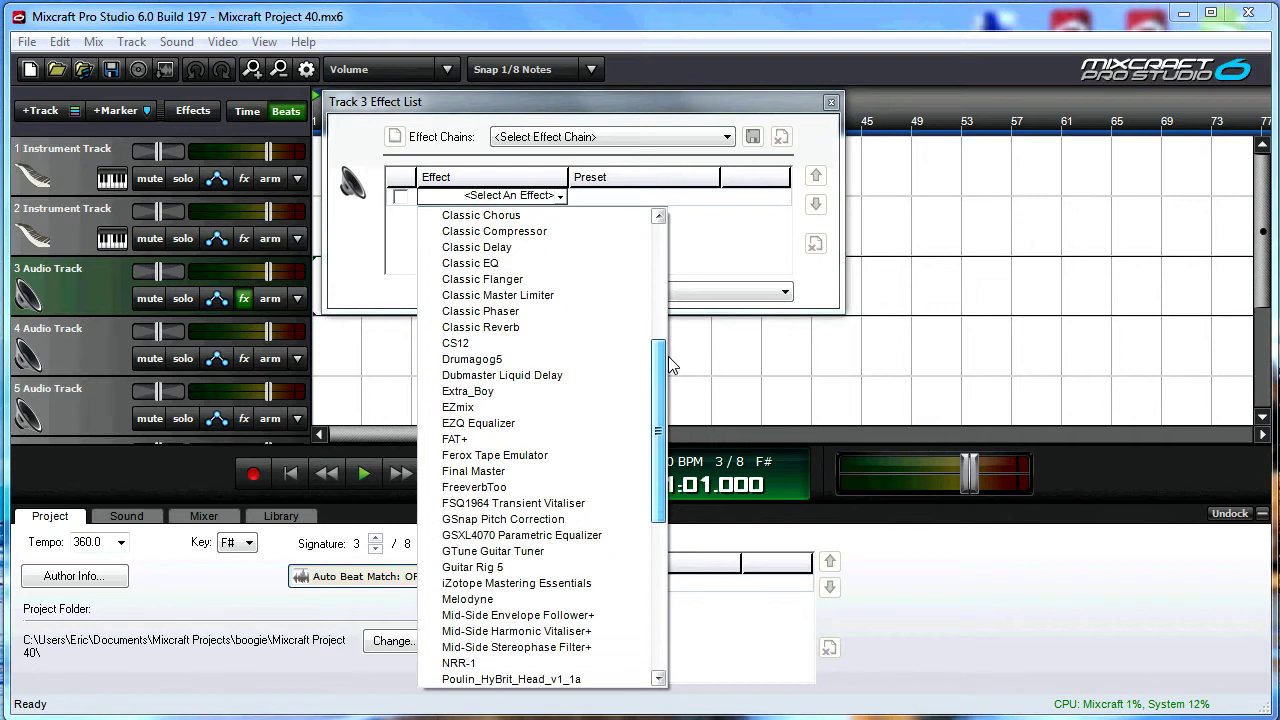
pyautogui.click(502, 489)
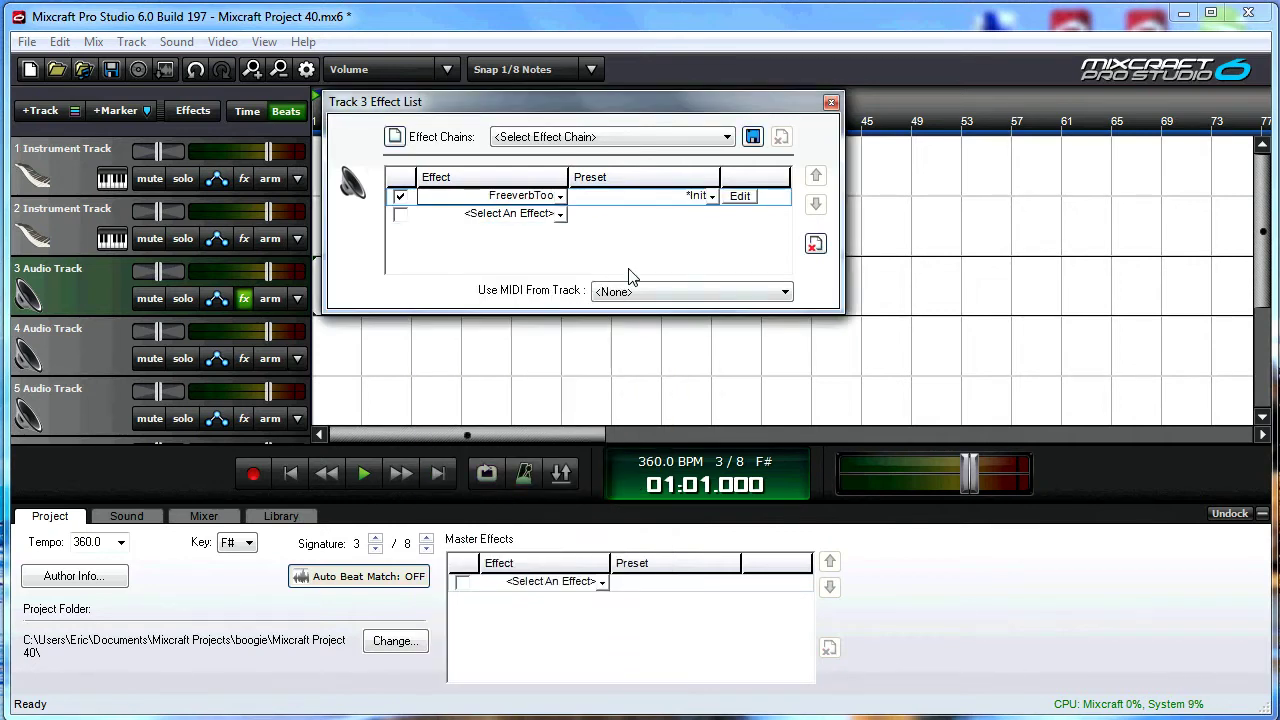
pyautogui.click(743, 196)
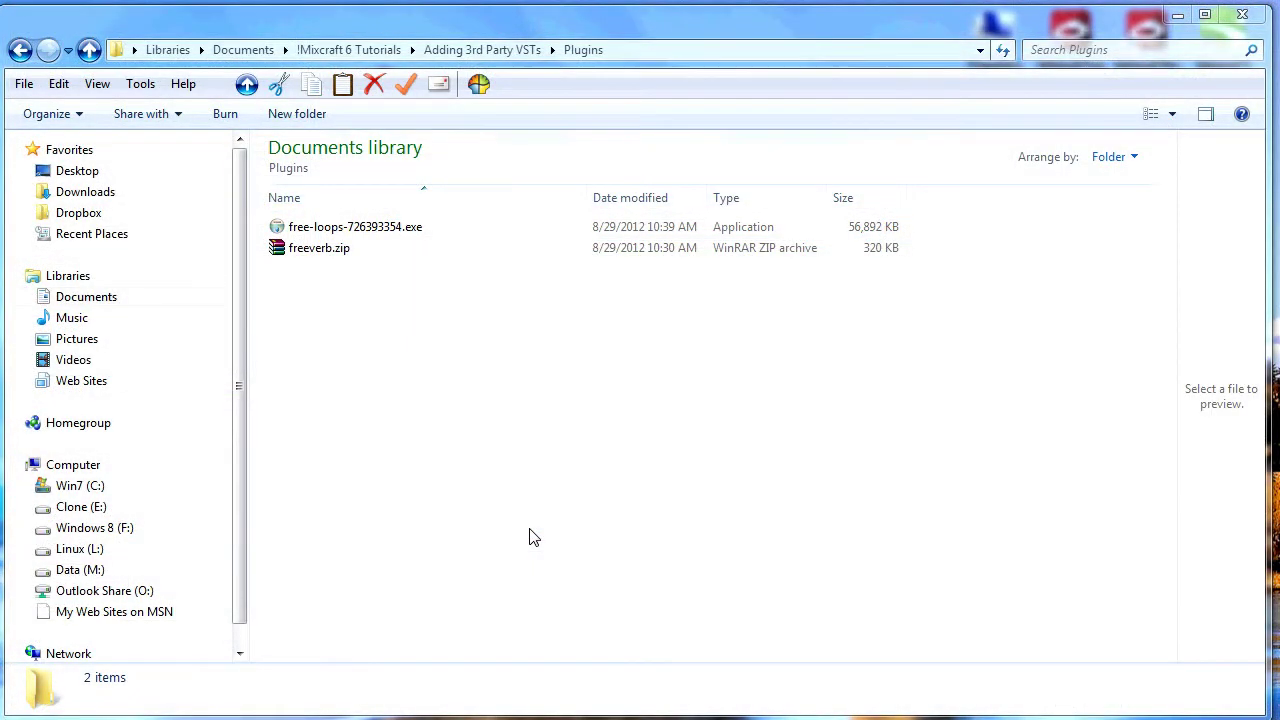
# Step: Run the free-loops installer to install Nerve VSTi into C:\Program Files (x86)\VST\ with both components
pyautogui.click(350, 229)
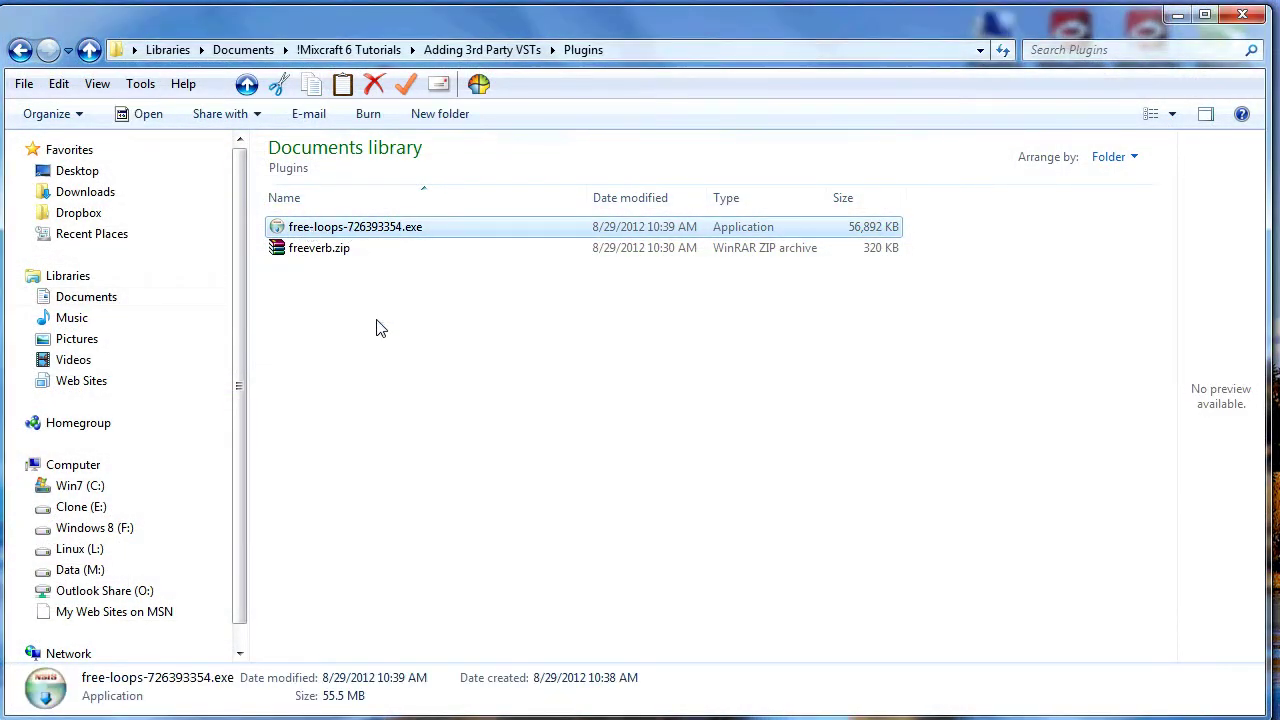
pyautogui.doubleClick(332, 232)
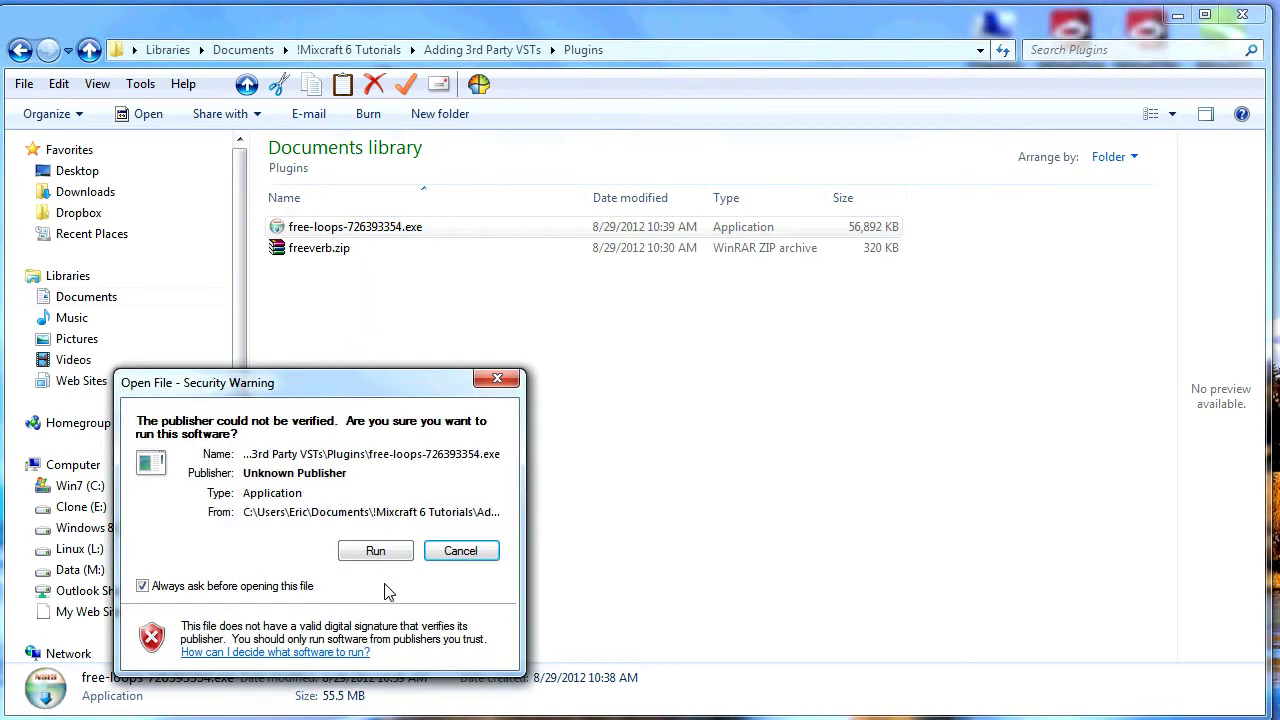
pyautogui.click(389, 553)
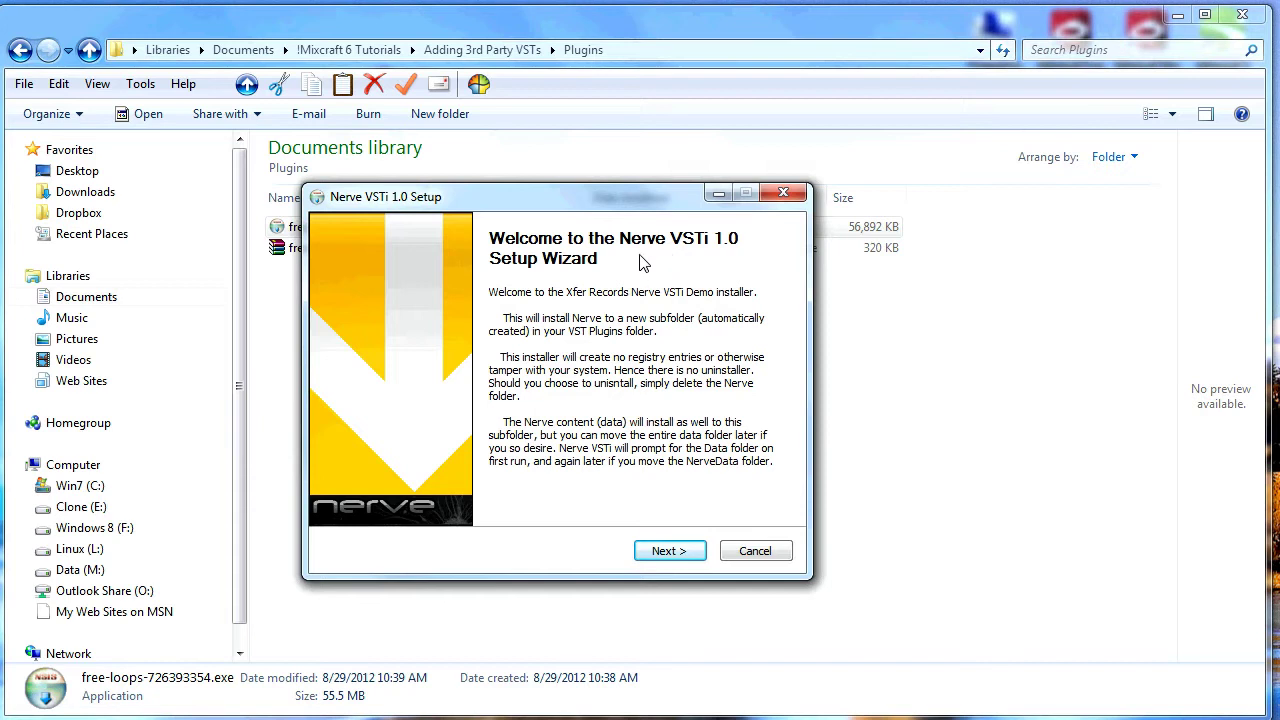
pyautogui.click(676, 551)
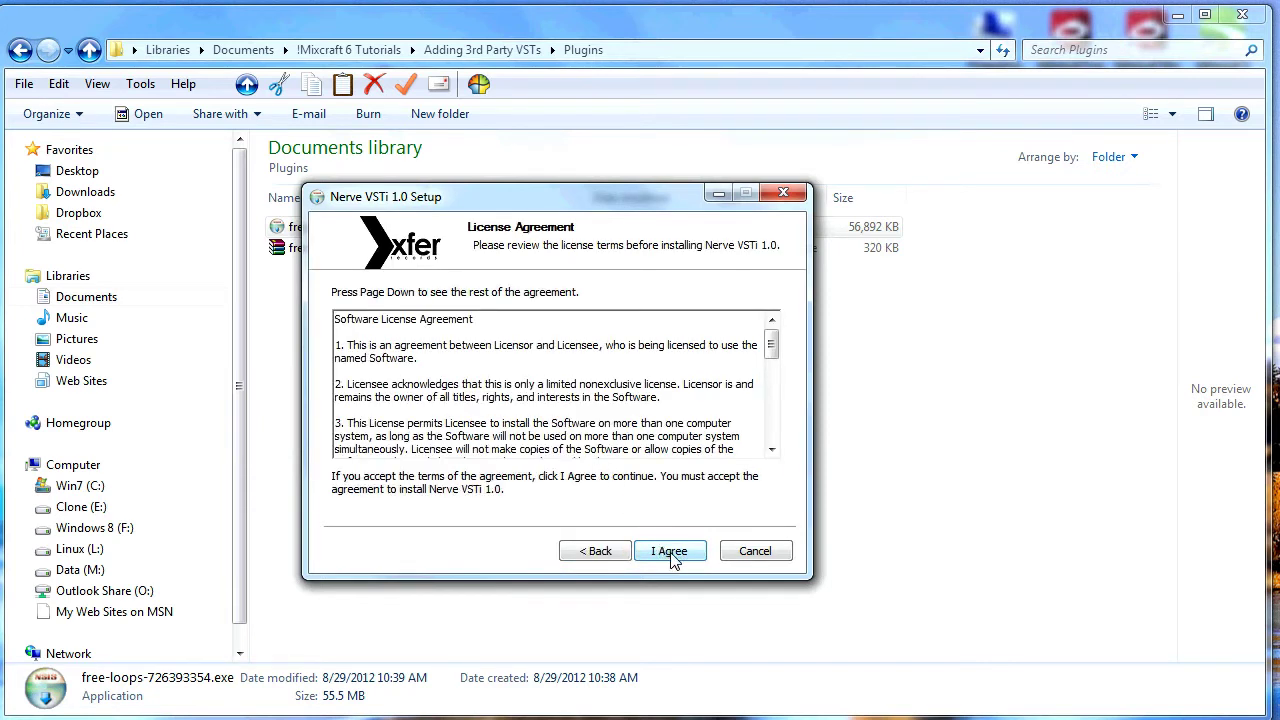
pyautogui.click(672, 552)
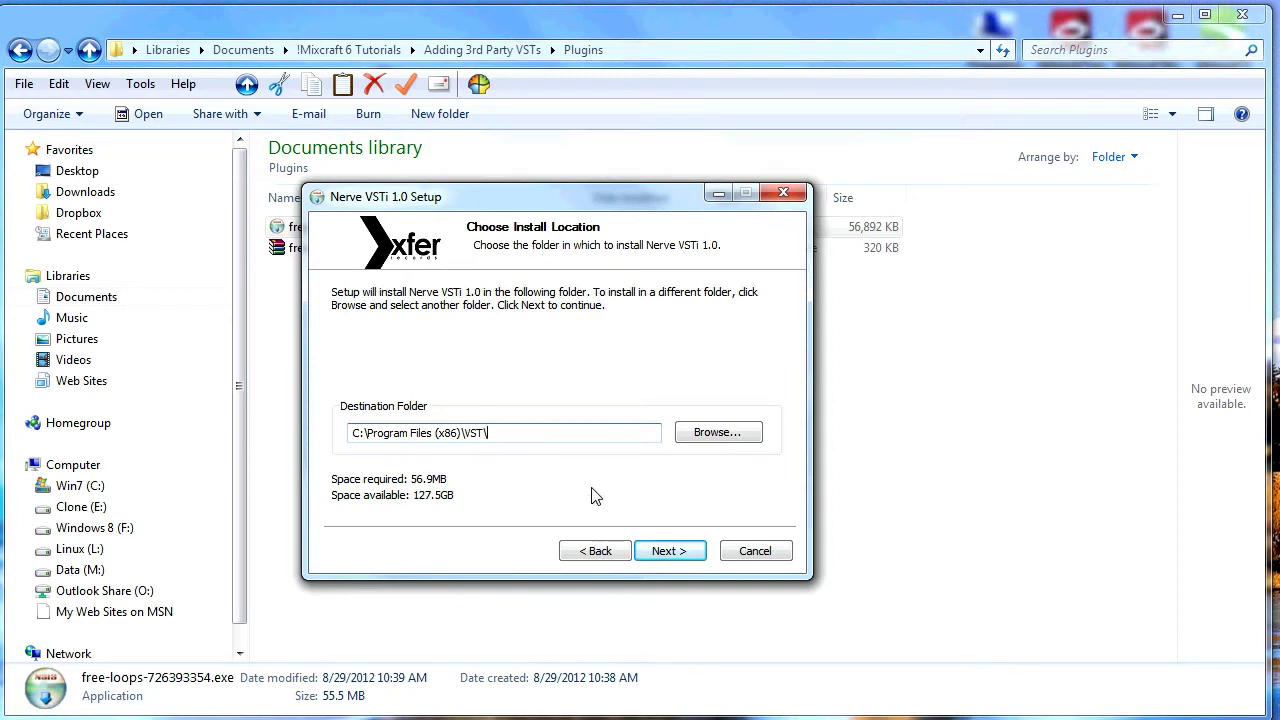
pyautogui.click(688, 563)
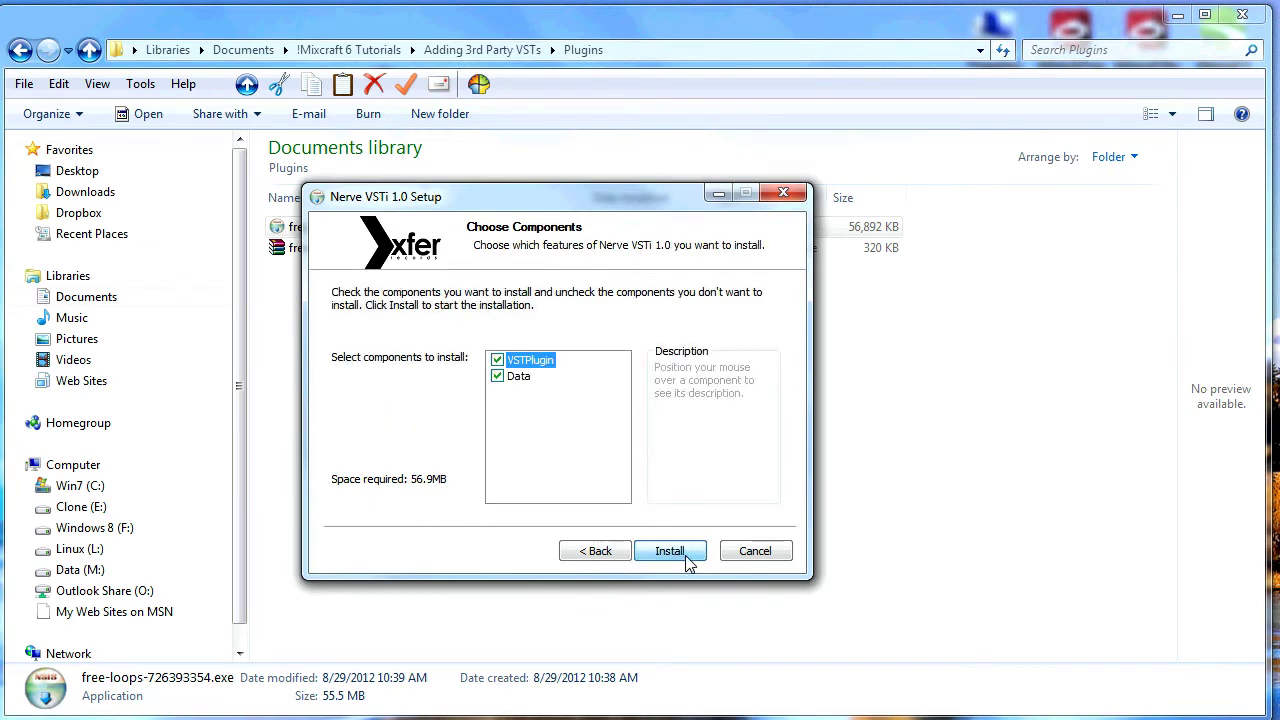
pyautogui.click(670, 551)
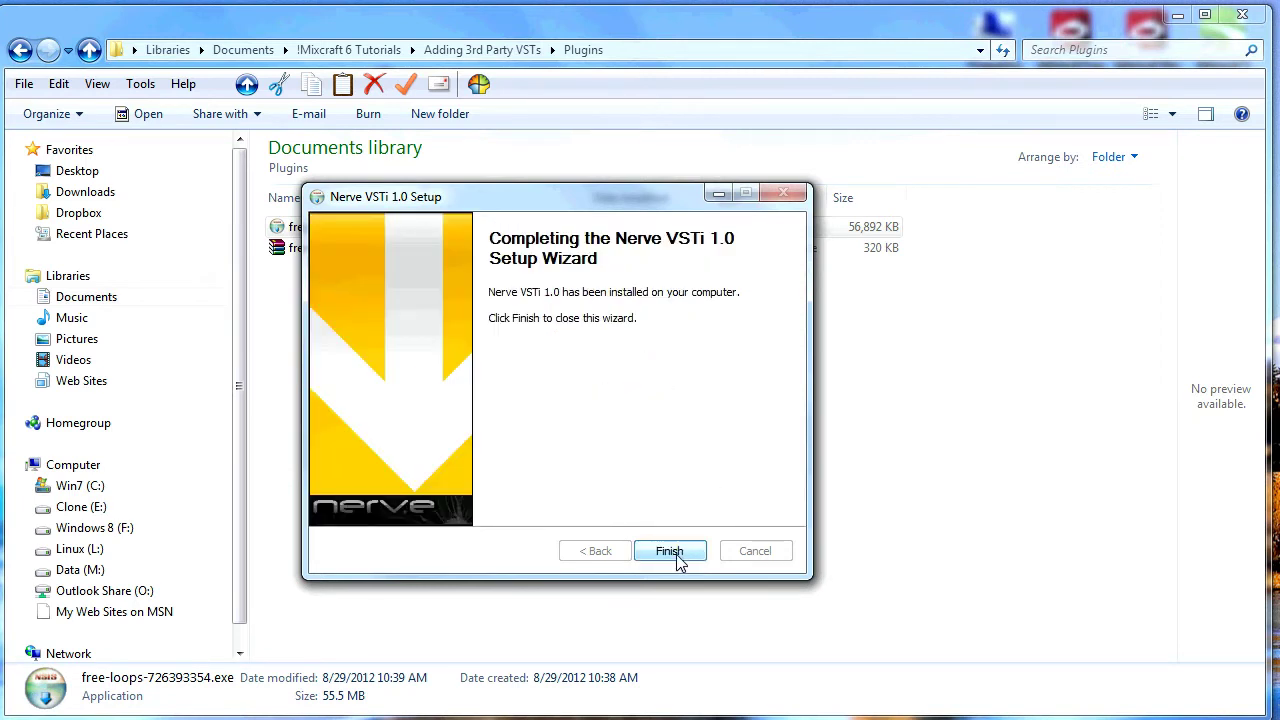
pyautogui.click(678, 560)
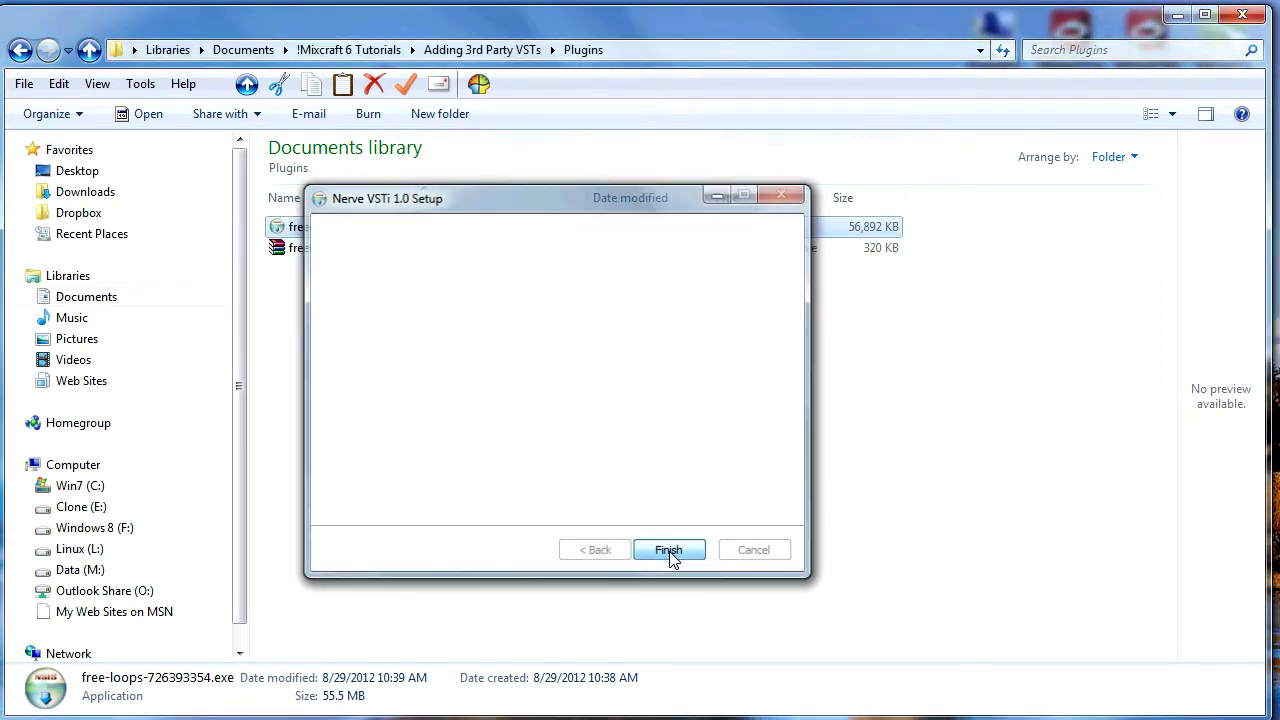
pyautogui.click(1178, 15)
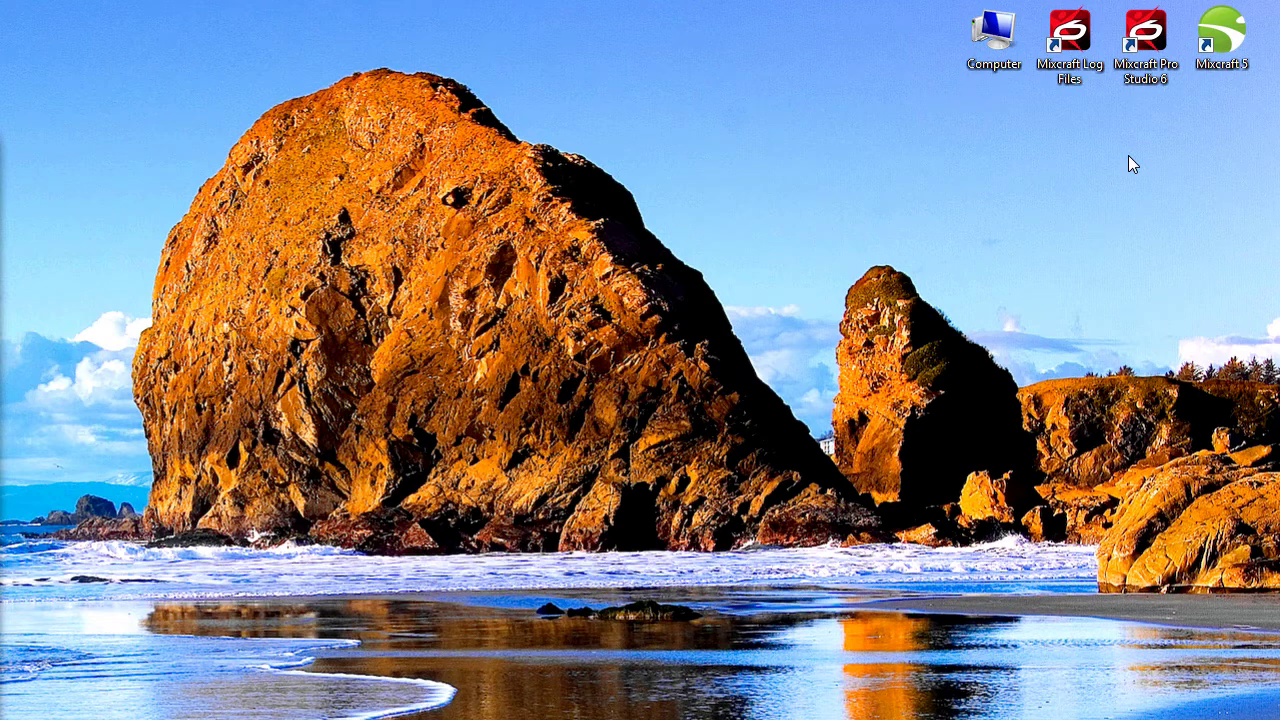
# Step: Relaunch Mixcraft Pro Studio 6 and create a Build Virtual Instrument Tracks project
pyautogui.doubleClick(1152, 32)
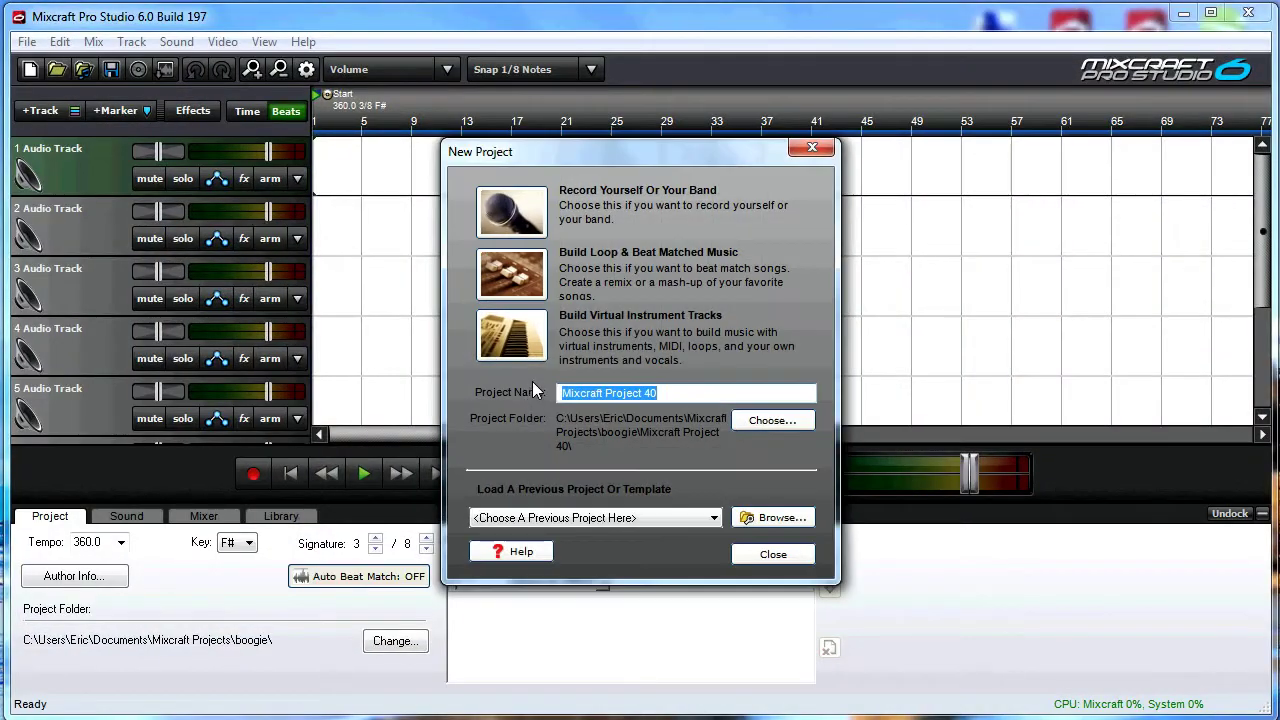
pyautogui.click(535, 350)
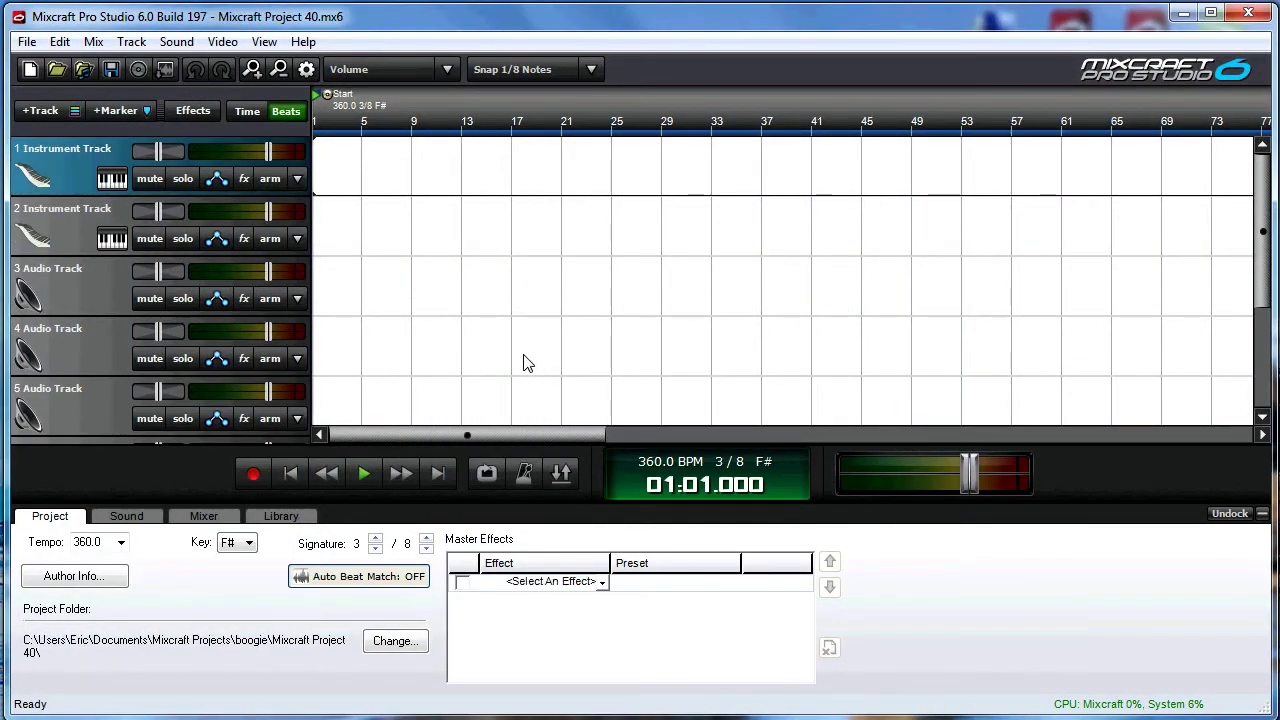
# Step: Assign the Nerve instrument from the VSTi Instruments category to track 1
pyautogui.click(112, 178)
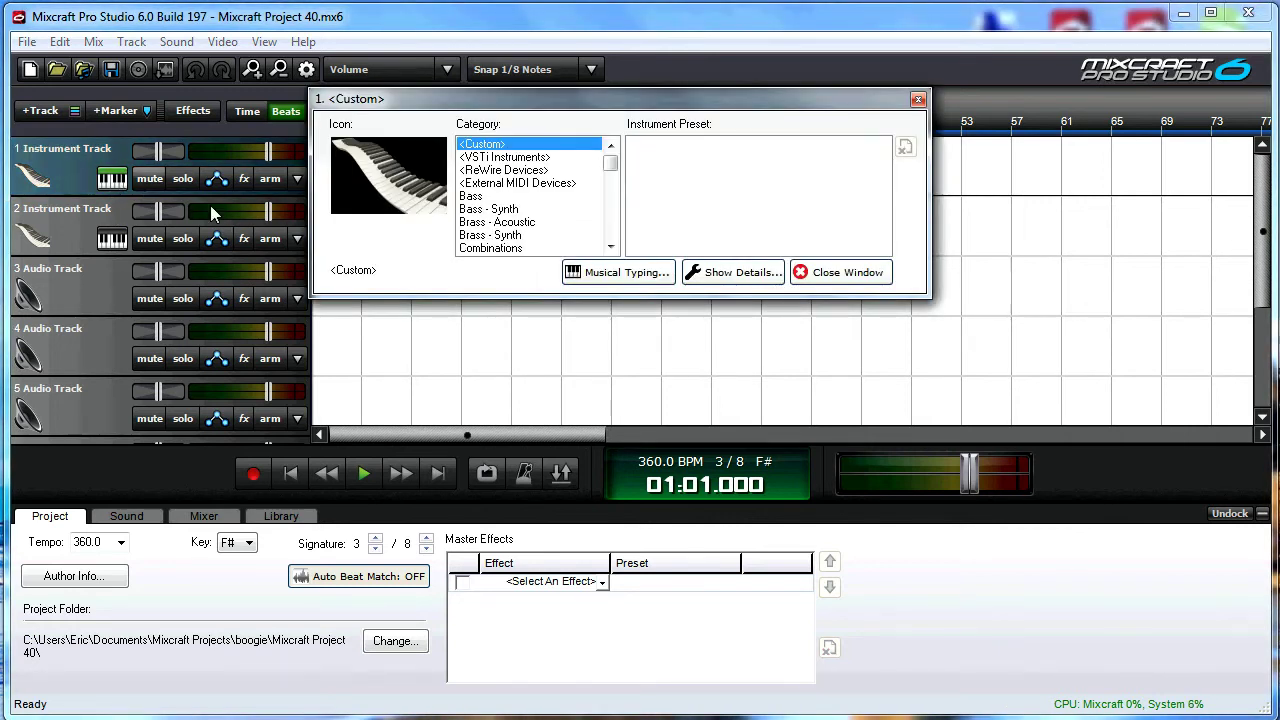
pyautogui.click(510, 160)
pyautogui.moveTo(883, 152); pyautogui.dragTo(887, 223)
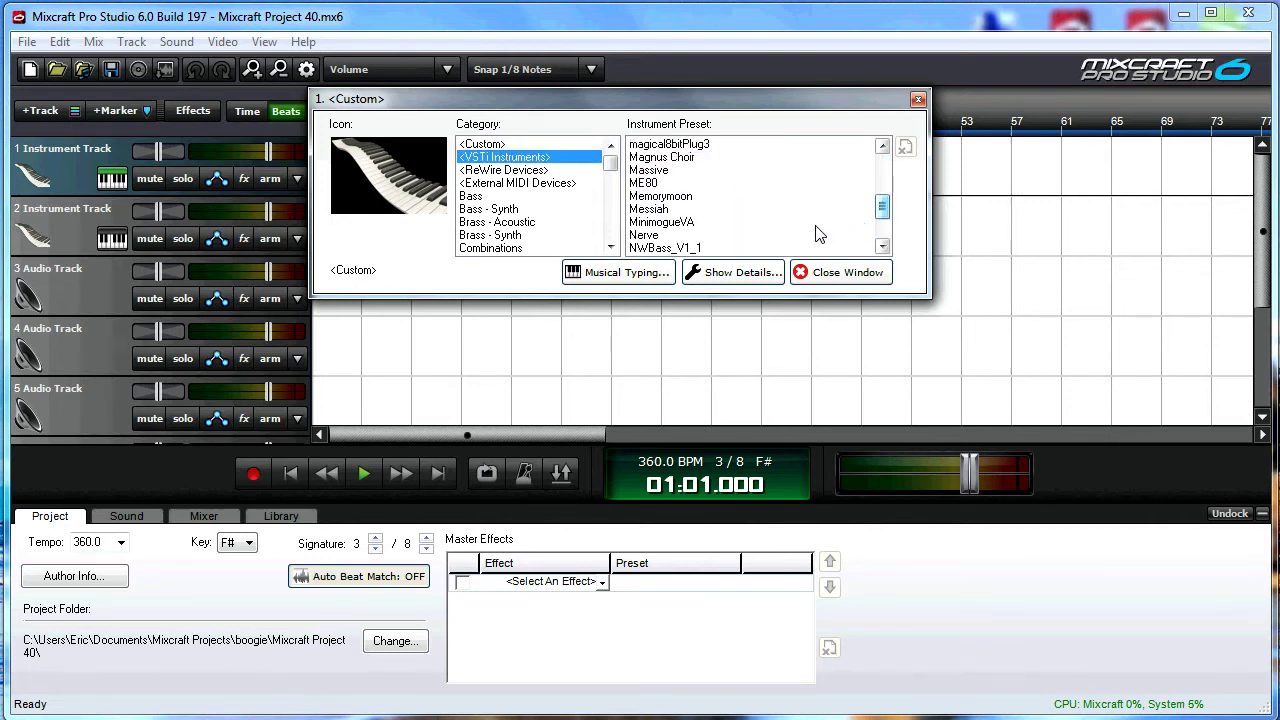
pyautogui.click(655, 236)
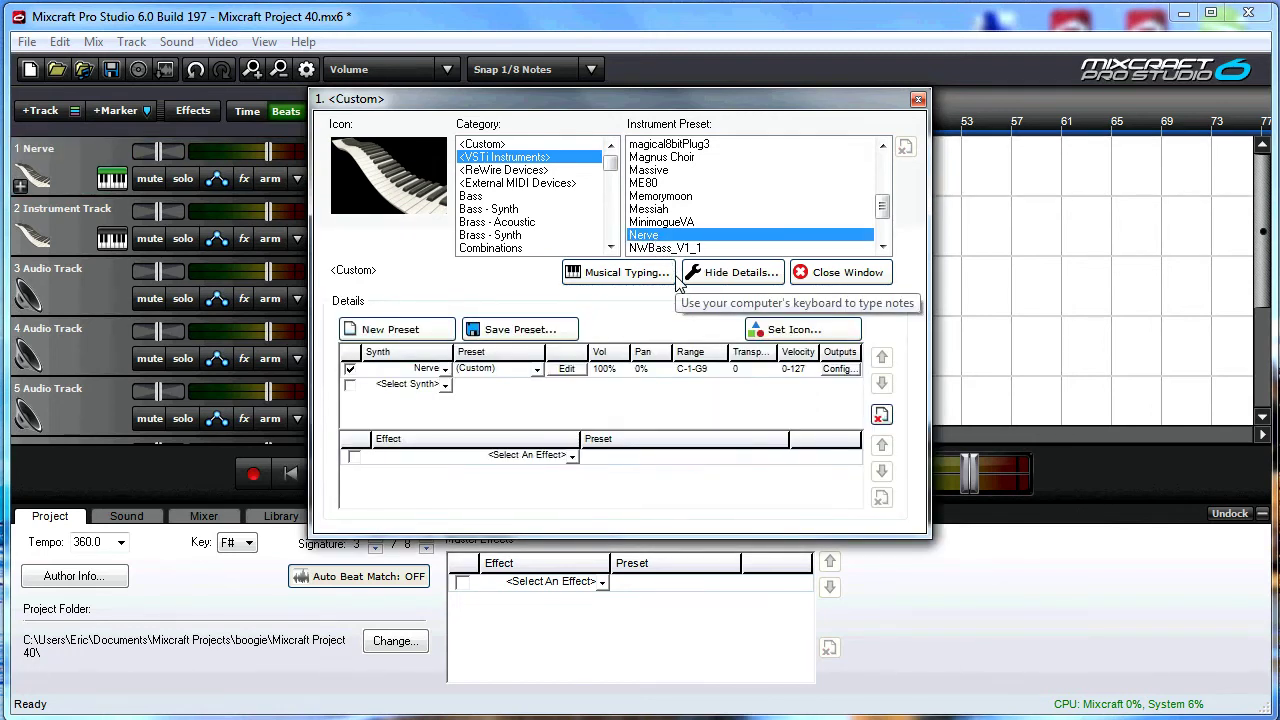
pyautogui.press('Escape')
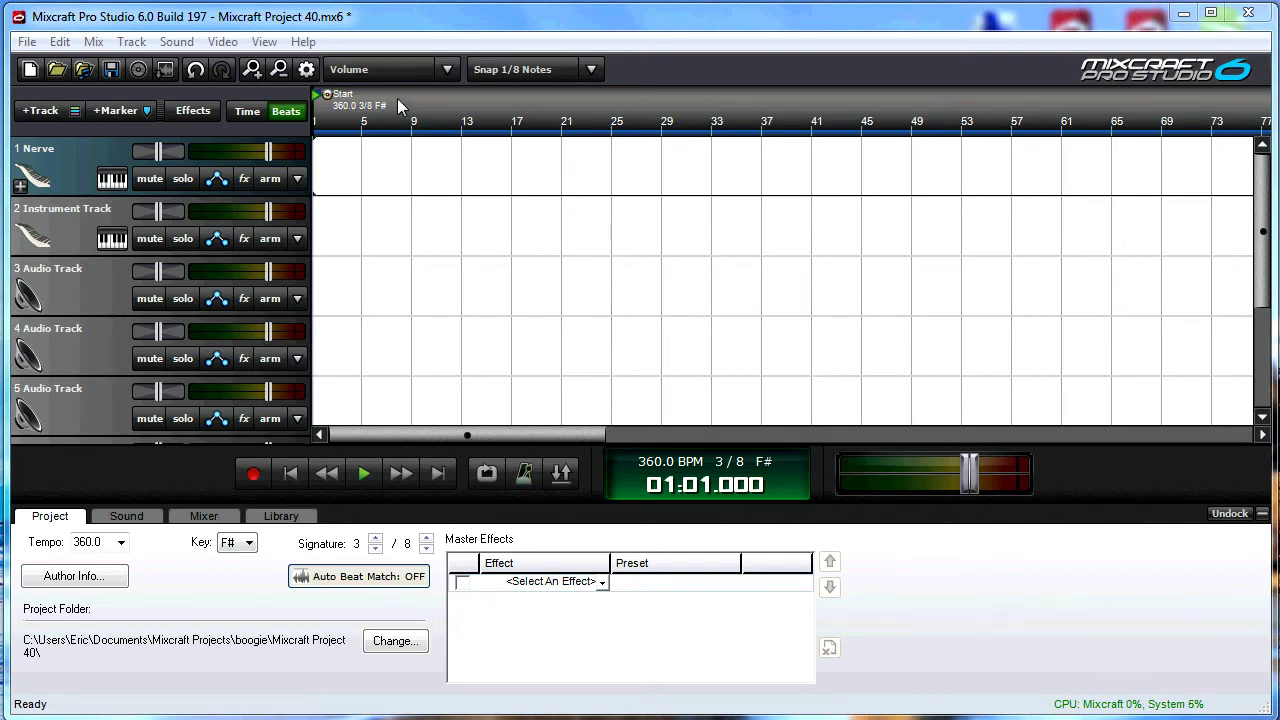
# Step: Add C:\Awesome Noise Maker\ to the VST/VSTi folder list and save the preferences
pyautogui.click(305, 70)
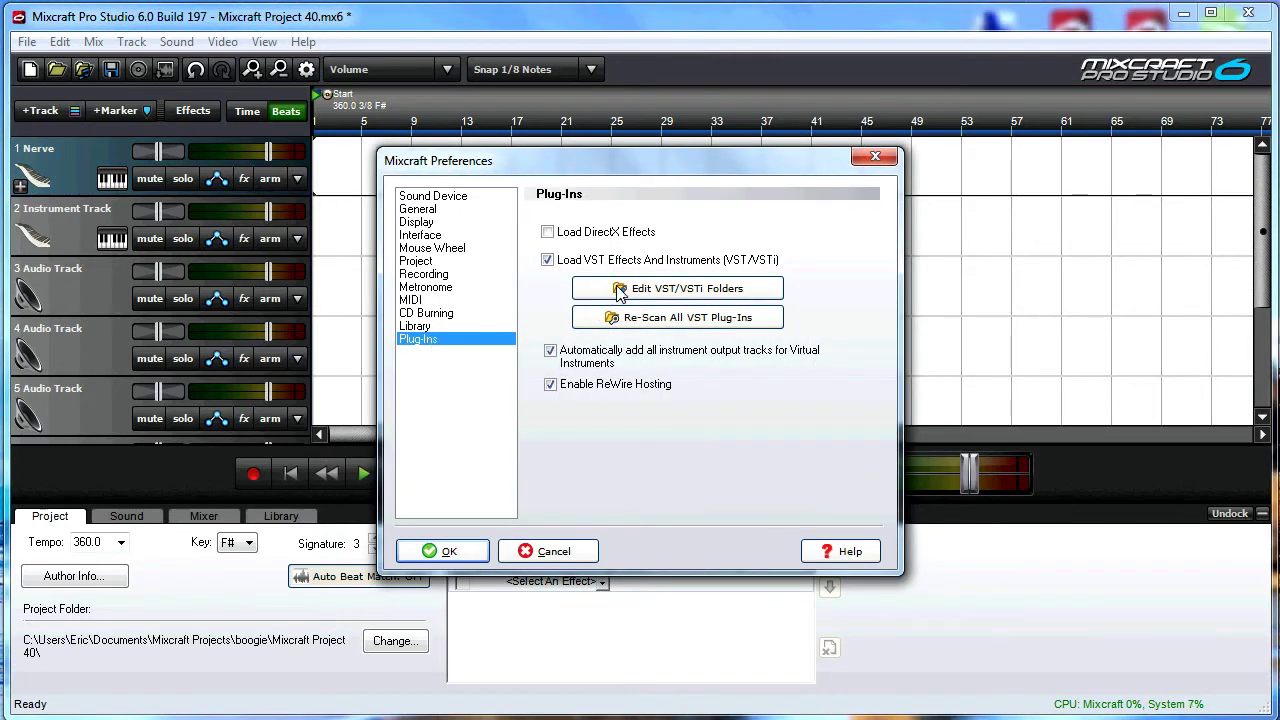
pyautogui.click(703, 296)
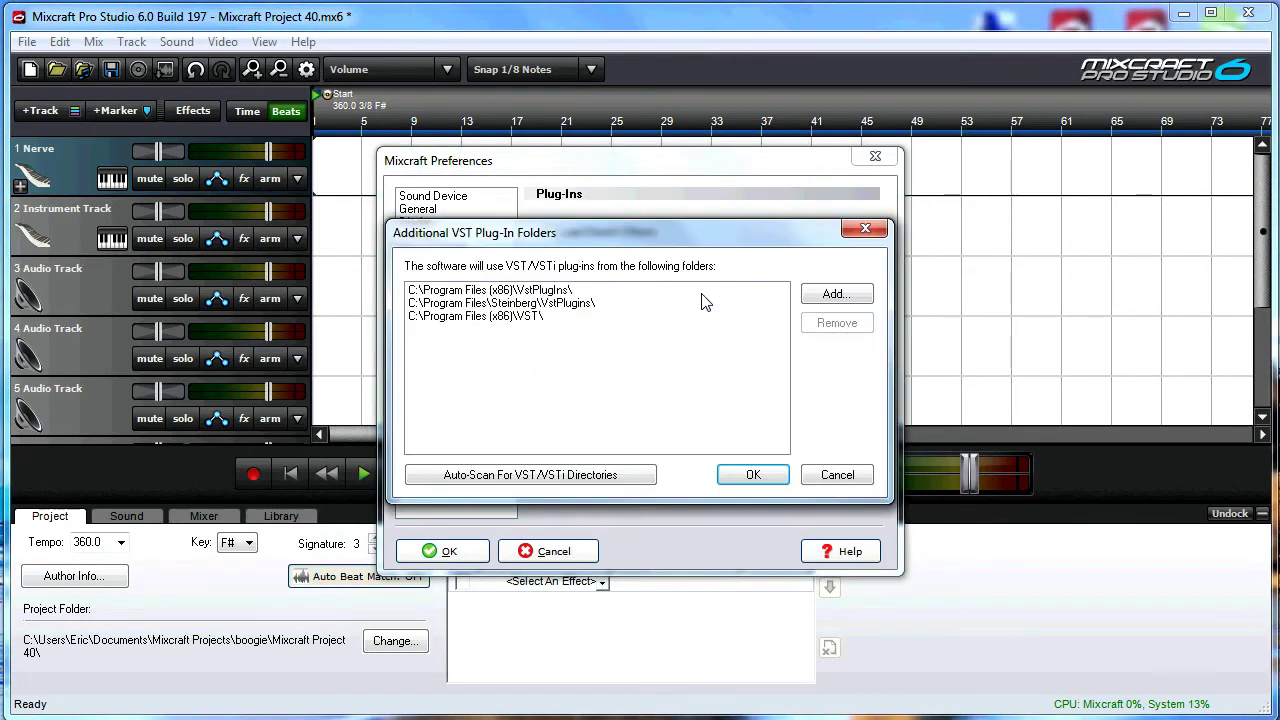
pyautogui.click(830, 295)
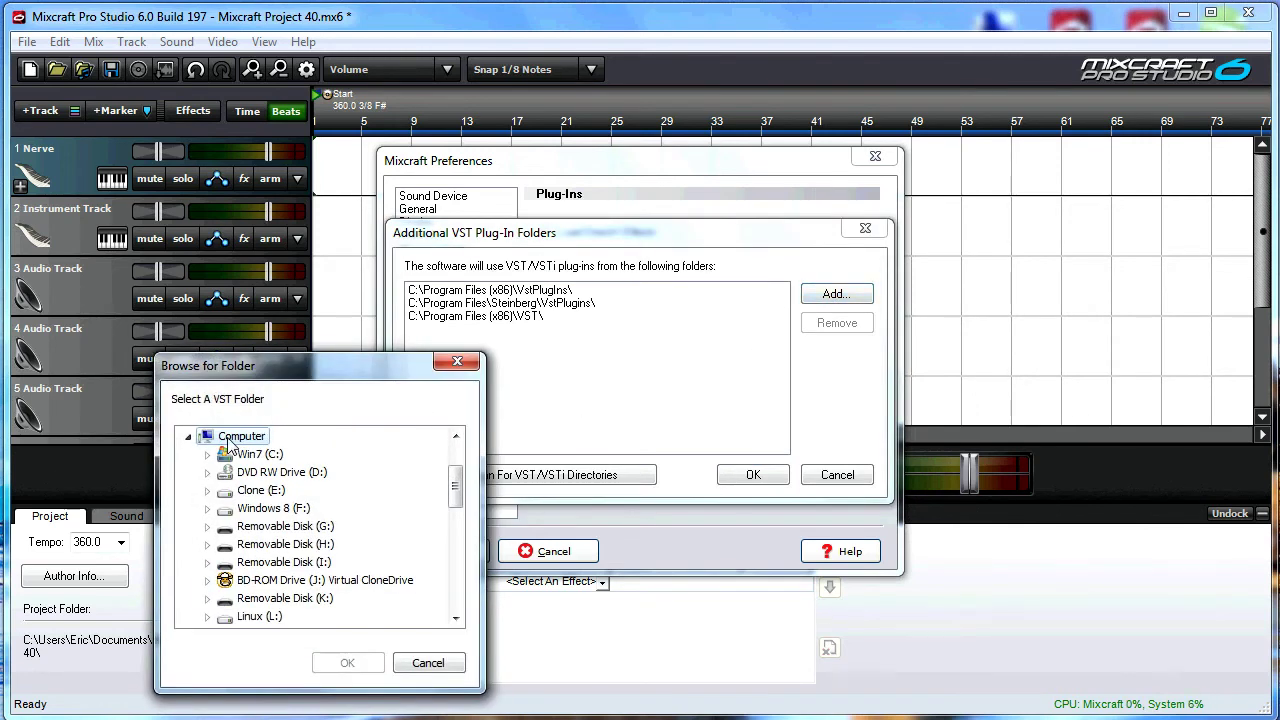
pyautogui.click(209, 455)
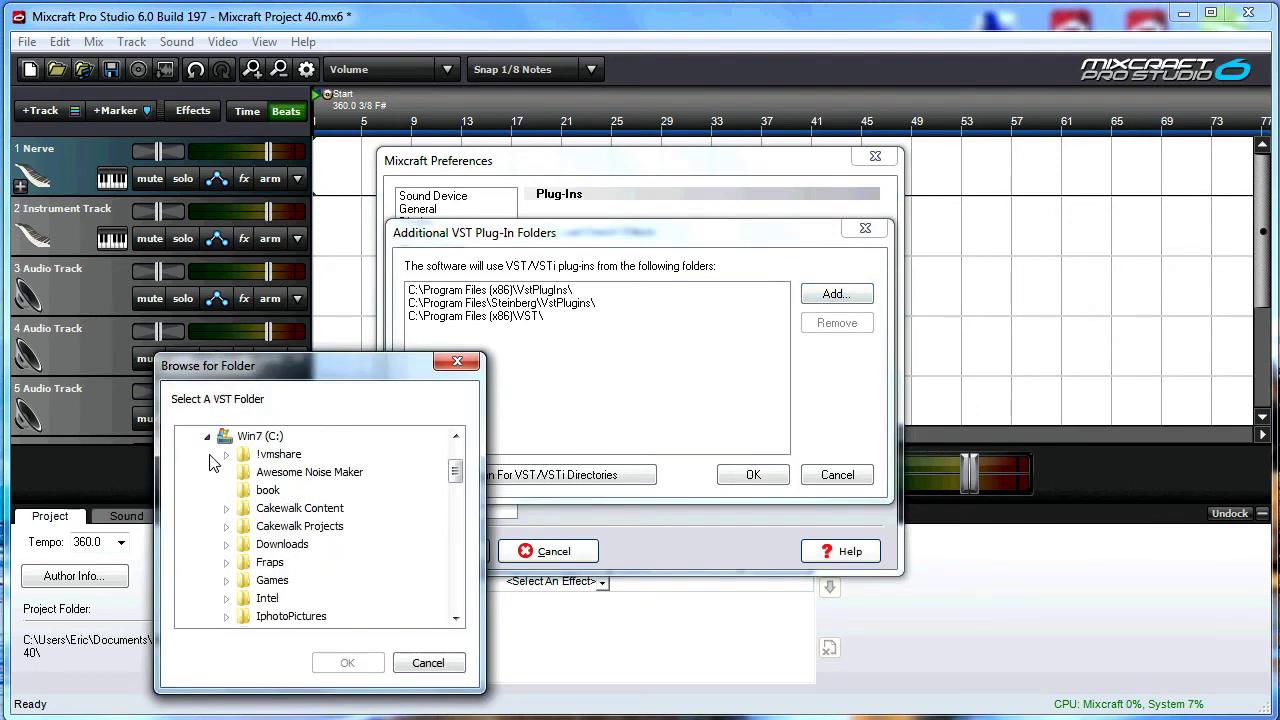
pyautogui.click(286, 474)
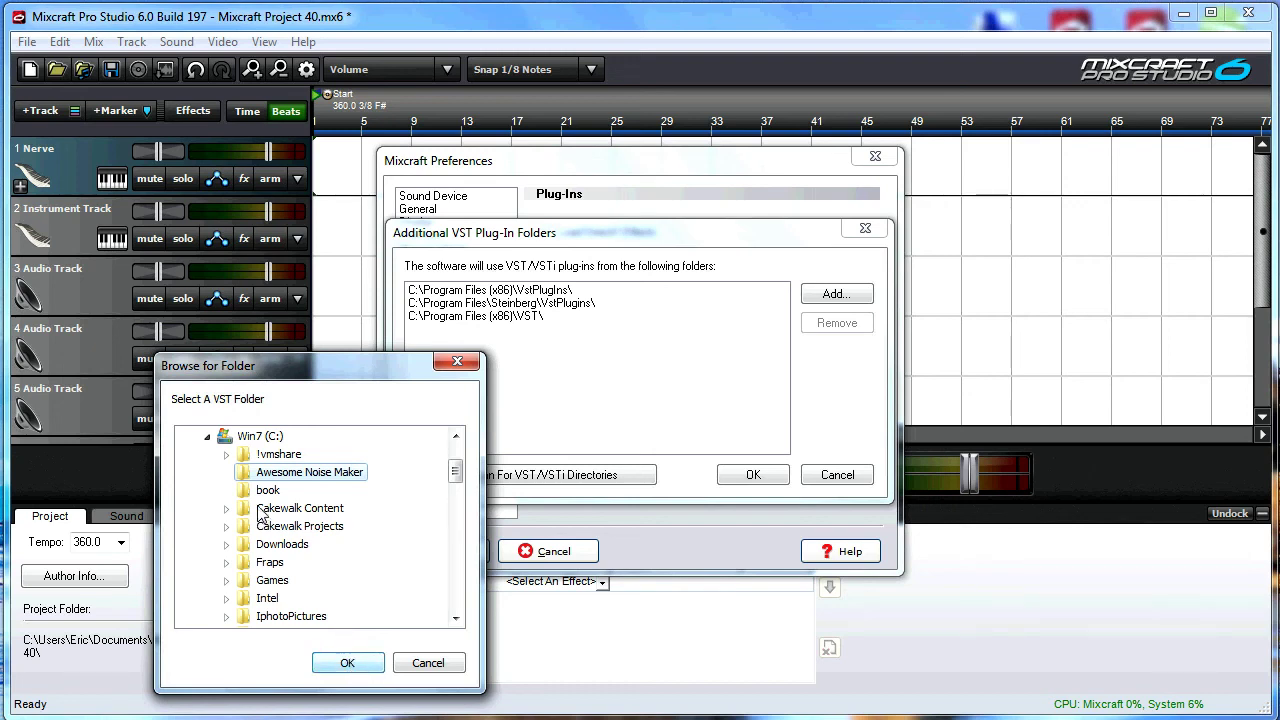
pyautogui.click(347, 663)
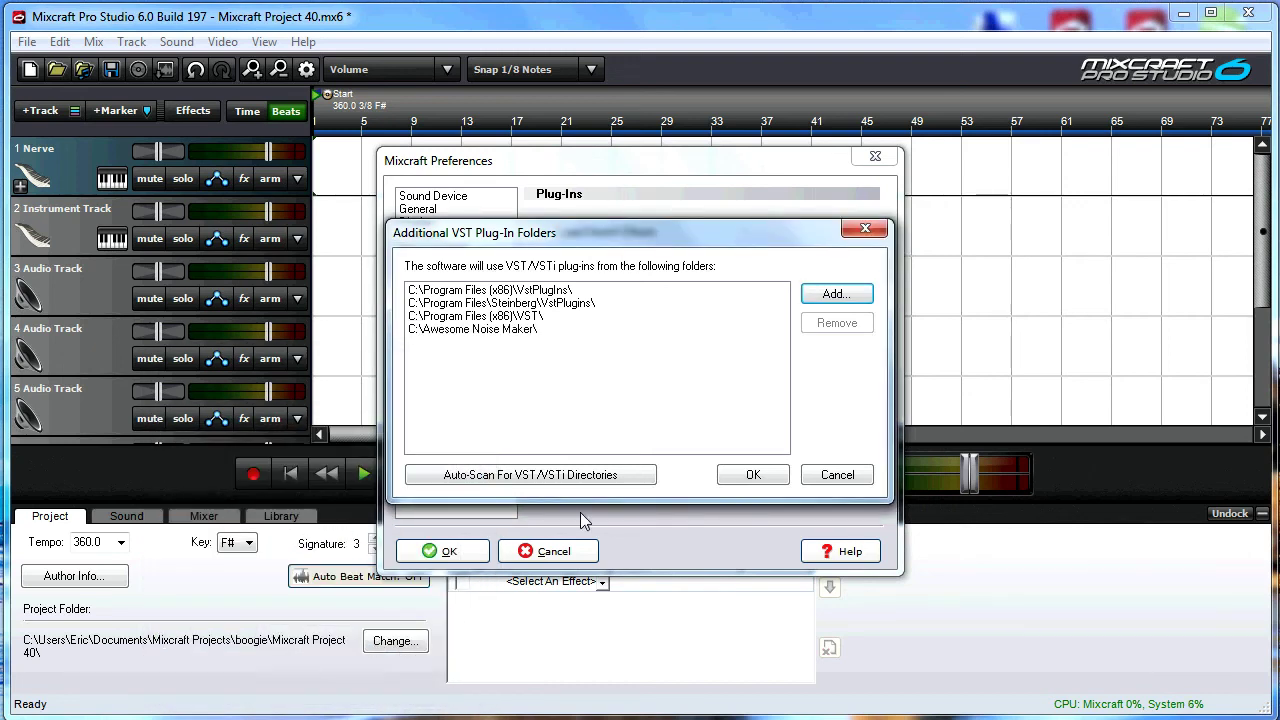
pyautogui.click(750, 476)
pyautogui.click(474, 556)
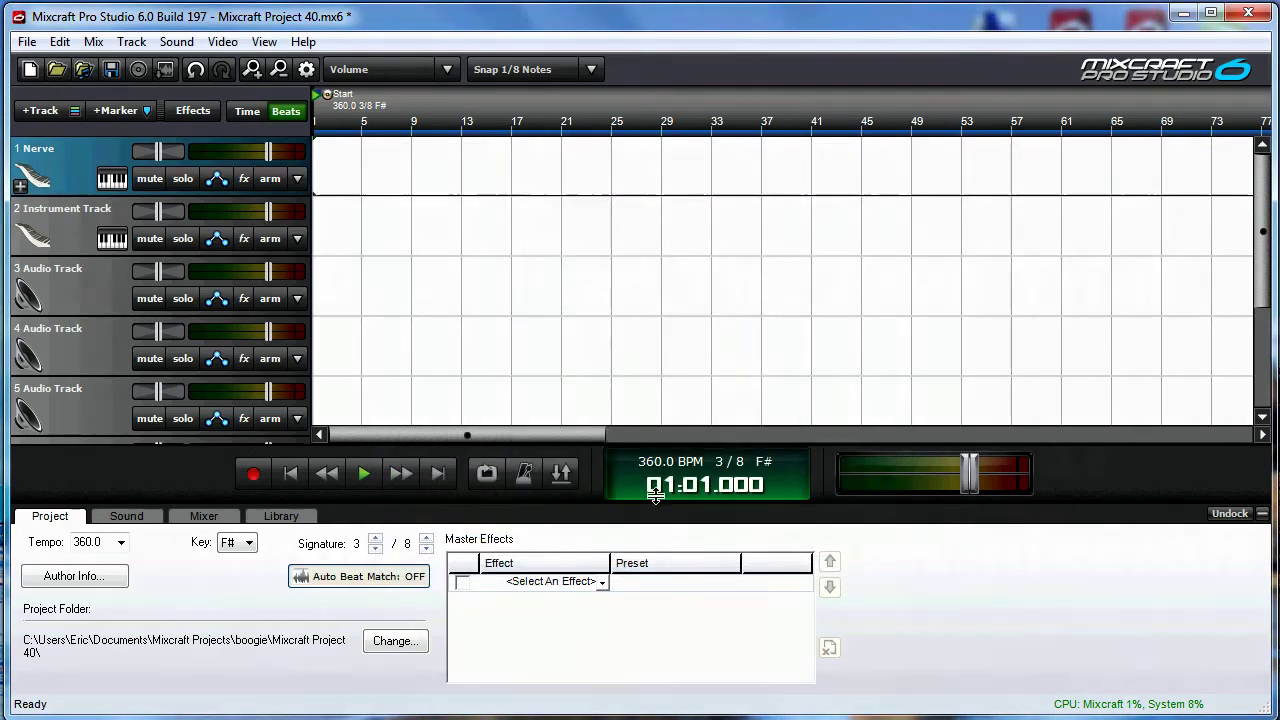